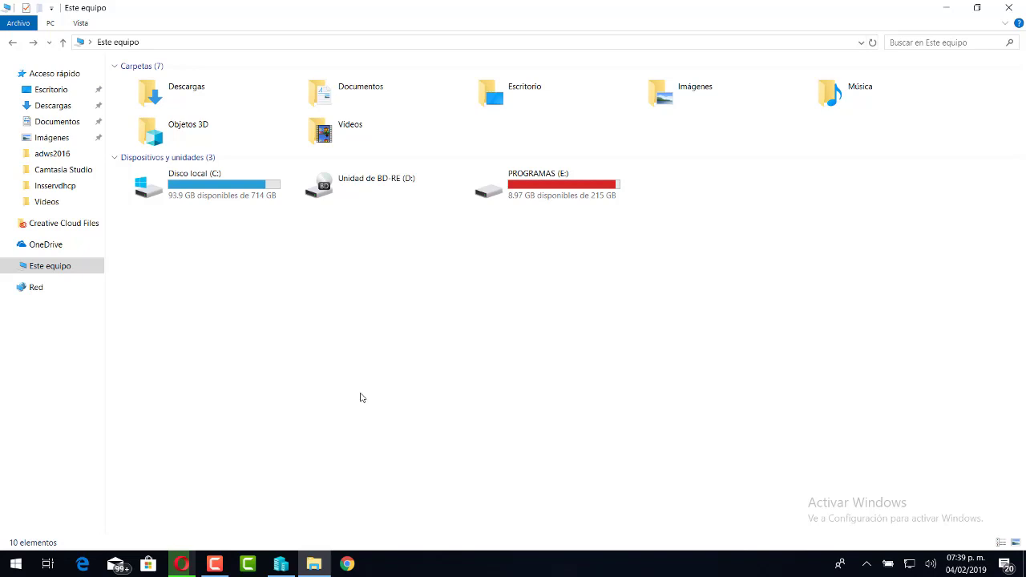
- Run gpedit.msc to open the Local Group Policy Editor and widen its tree pane to show full folder names
key("super+r")
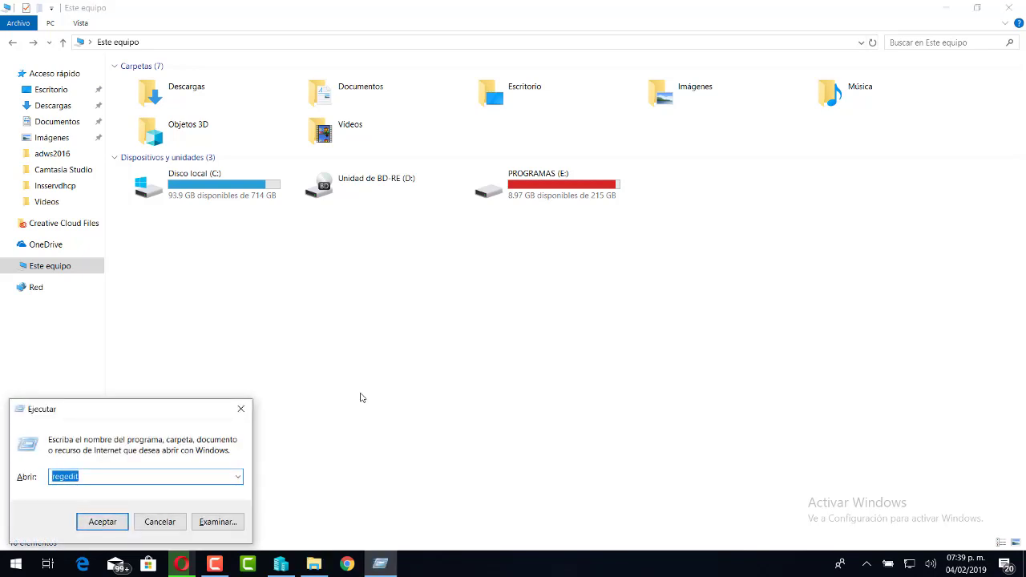
type("gpe")
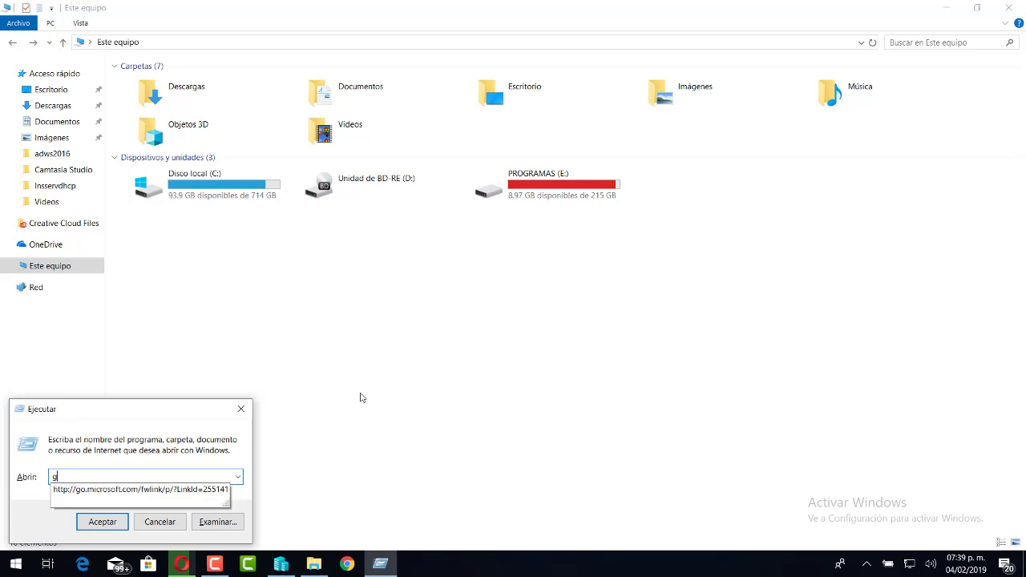
type("dit.msc")
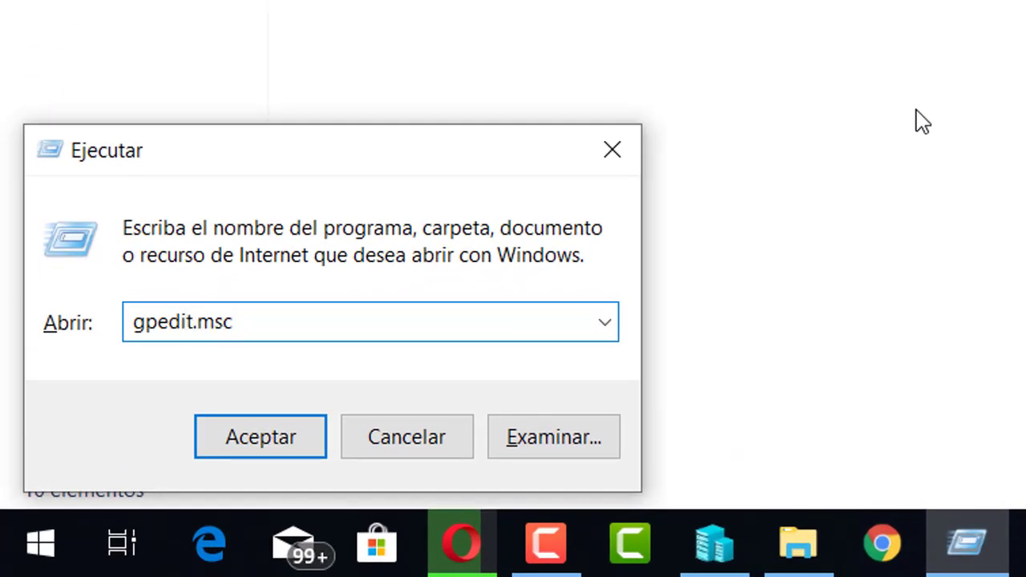
key("Return")
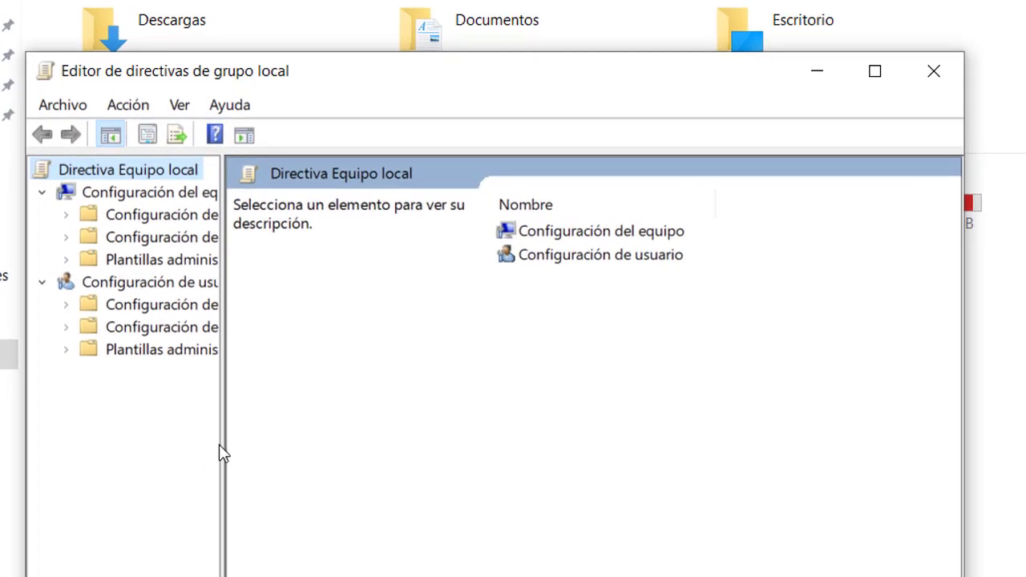
left_click_drag(220, 446, 292, 446)
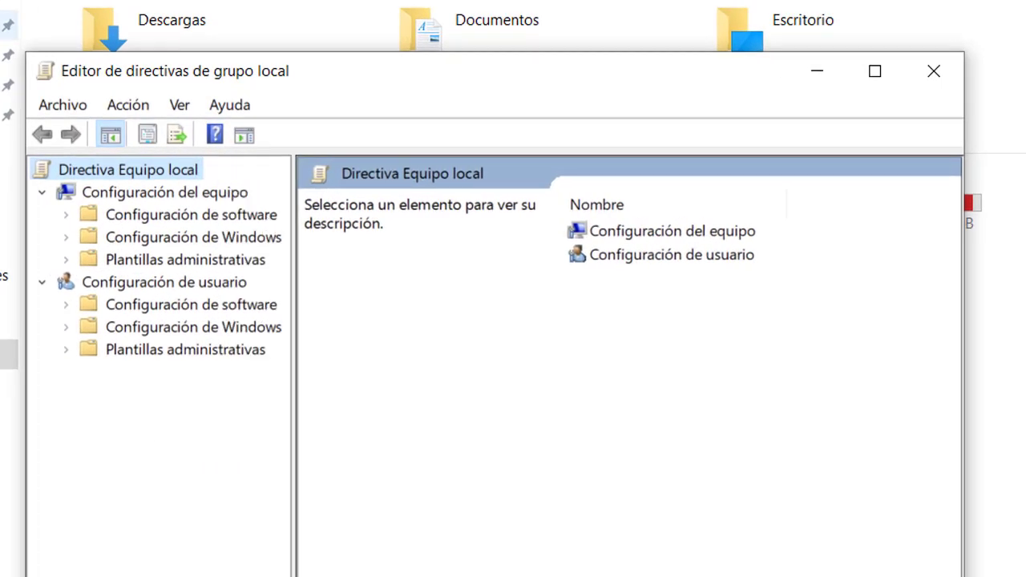
- Open the Acceso de almacenamiento extraíble policies under Configuración del equipo, Plantillas administrativas, Sistema, and maximize the editor window
left_click(66, 261)
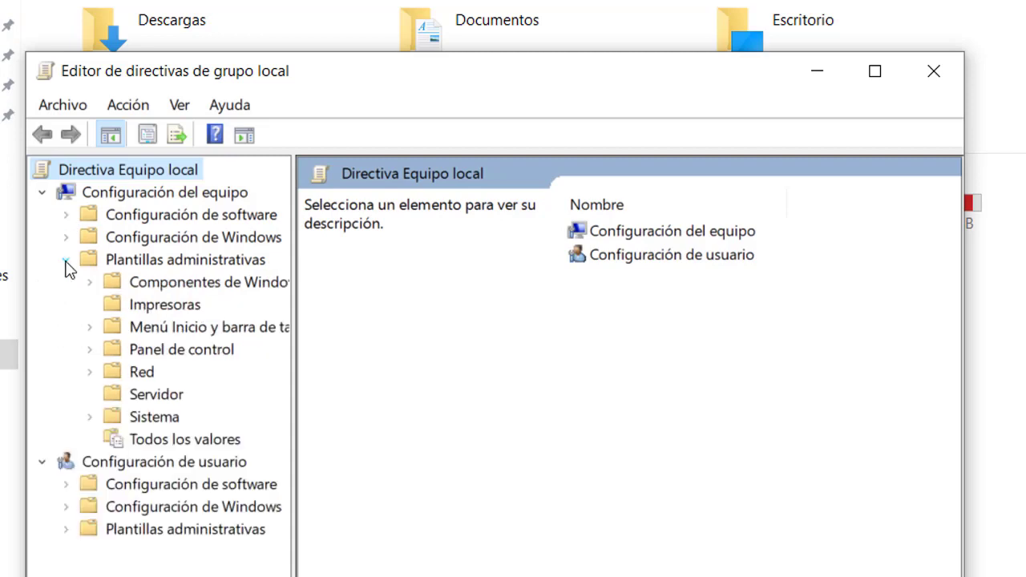
left_click(91, 417)
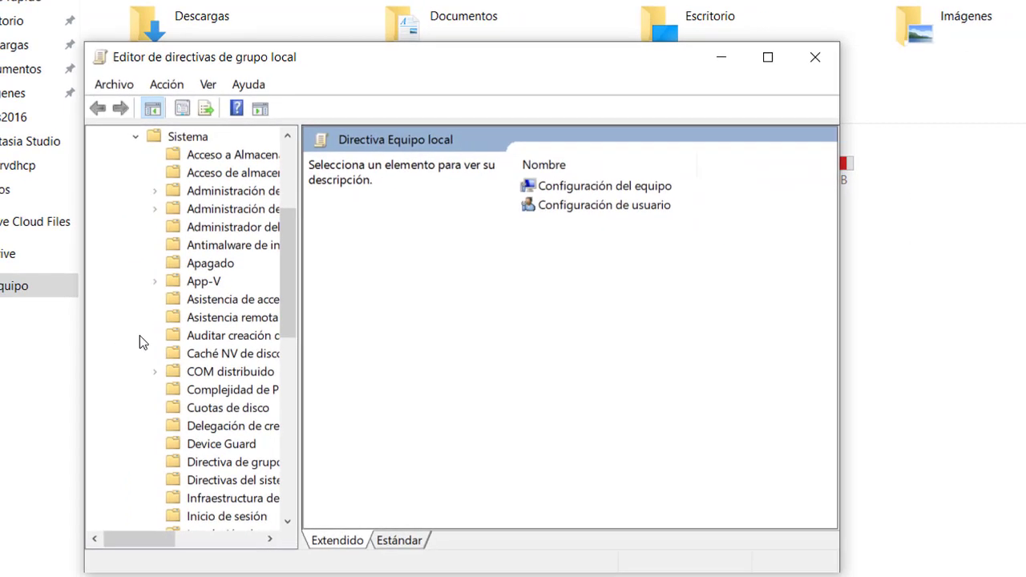
left_click(219, 174)
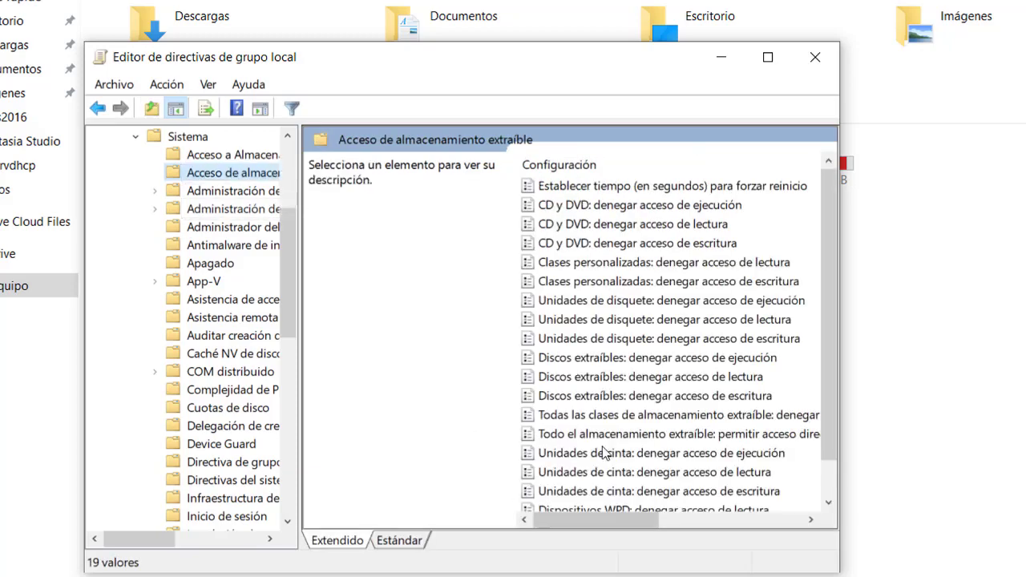
left_click(767, 57)
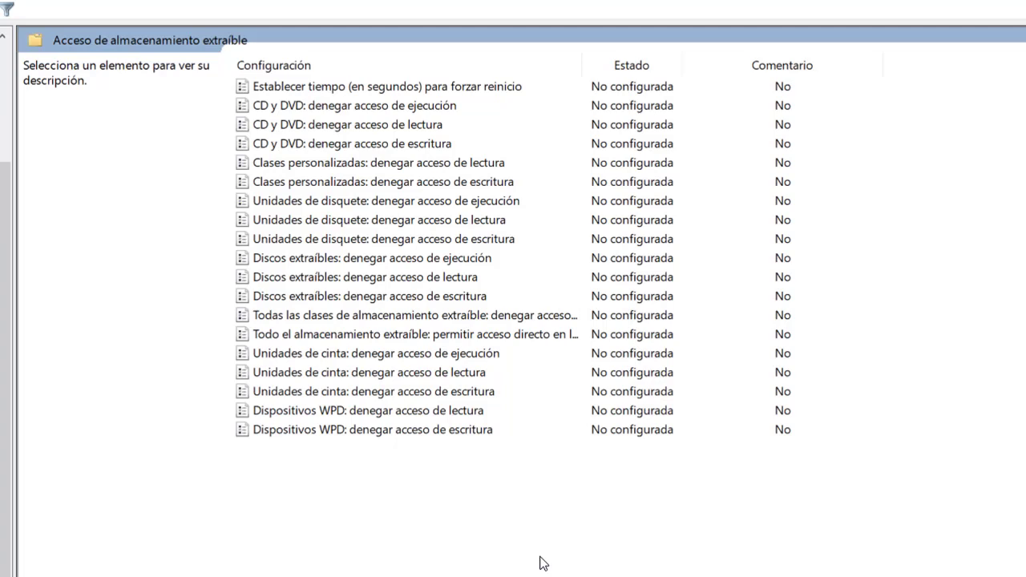
- Set the policy "Todas las clases de almacenamiento extraíble: denegar acceso a todo" to Habilitada and apply it
double_click(312, 320)
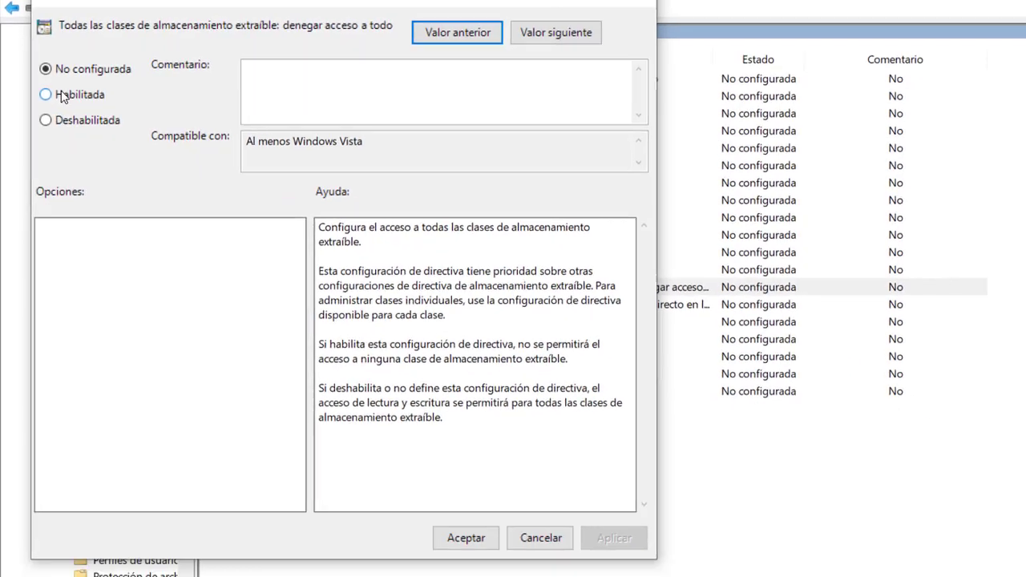
left_click(61, 96)
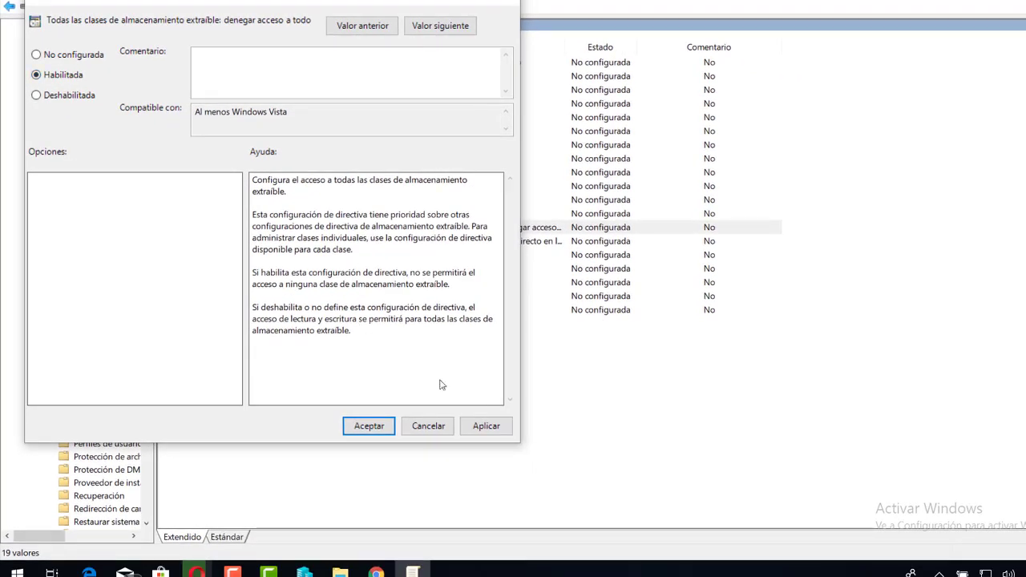
left_click(486, 428)
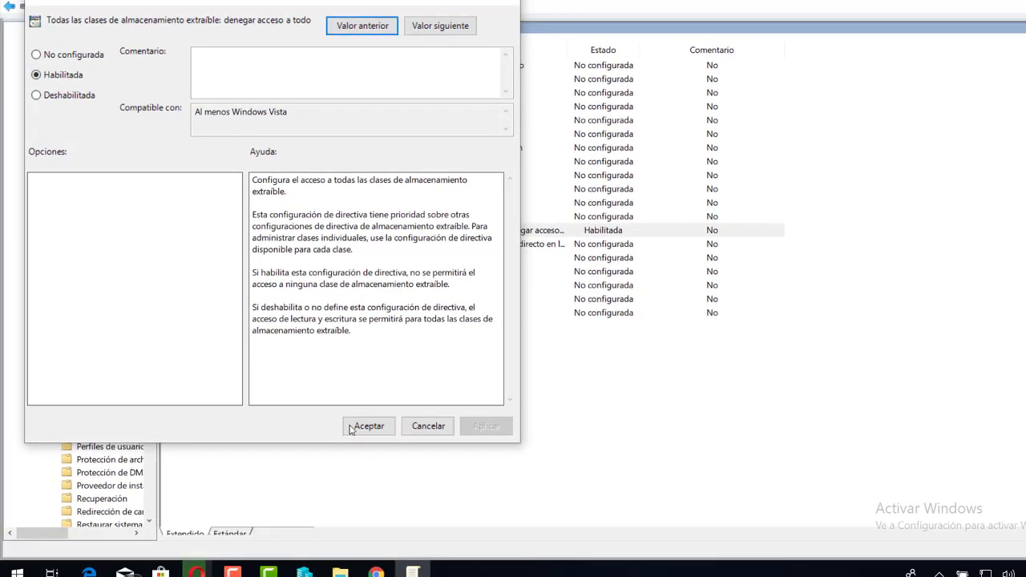
left_click(349, 427)
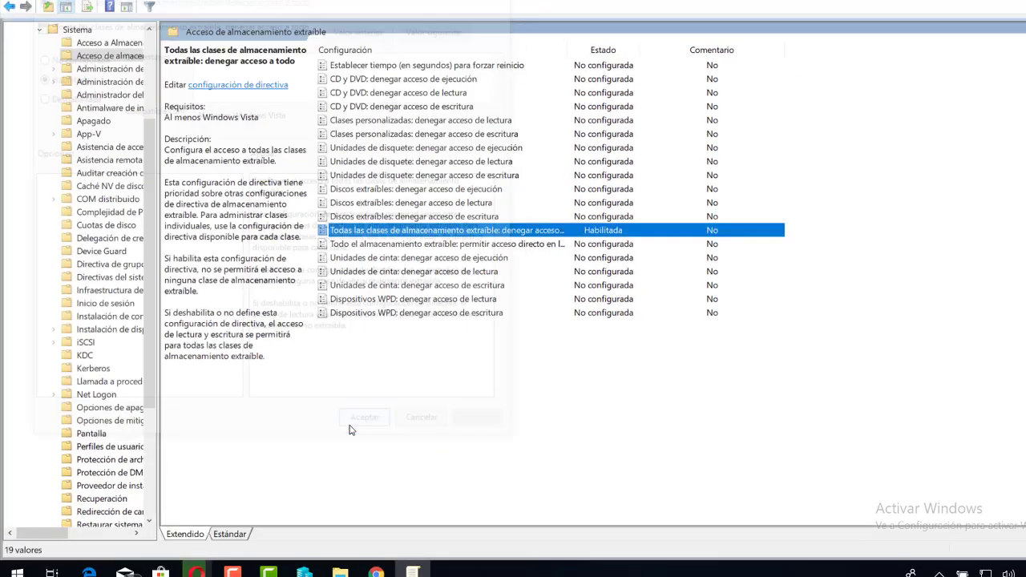
- Switch to File Explorer and try to open the Disco extraíble (F:) drive to test the access restriction
left_click(742, 563)
key("alt+Tab")
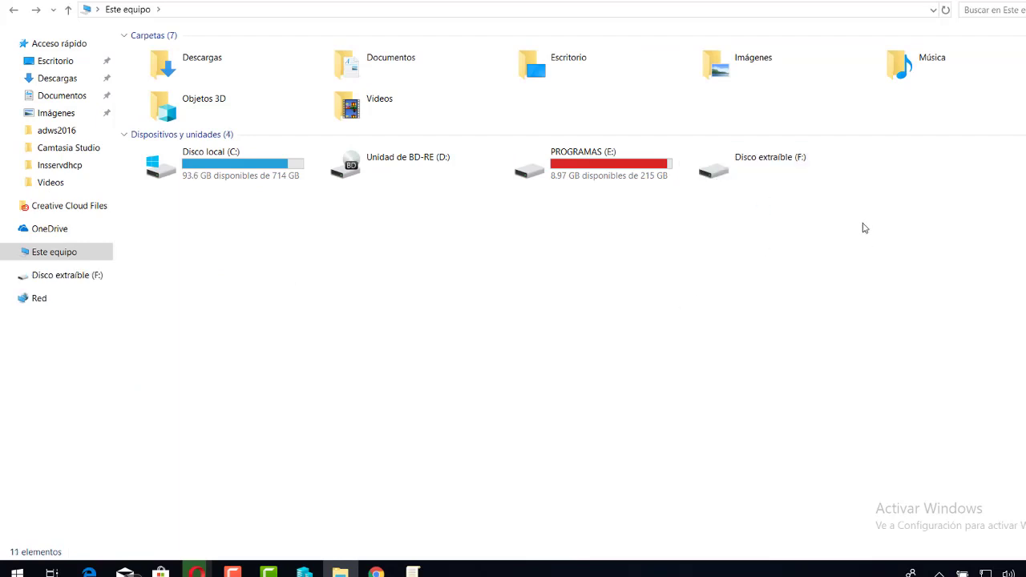
double_click(756, 173)
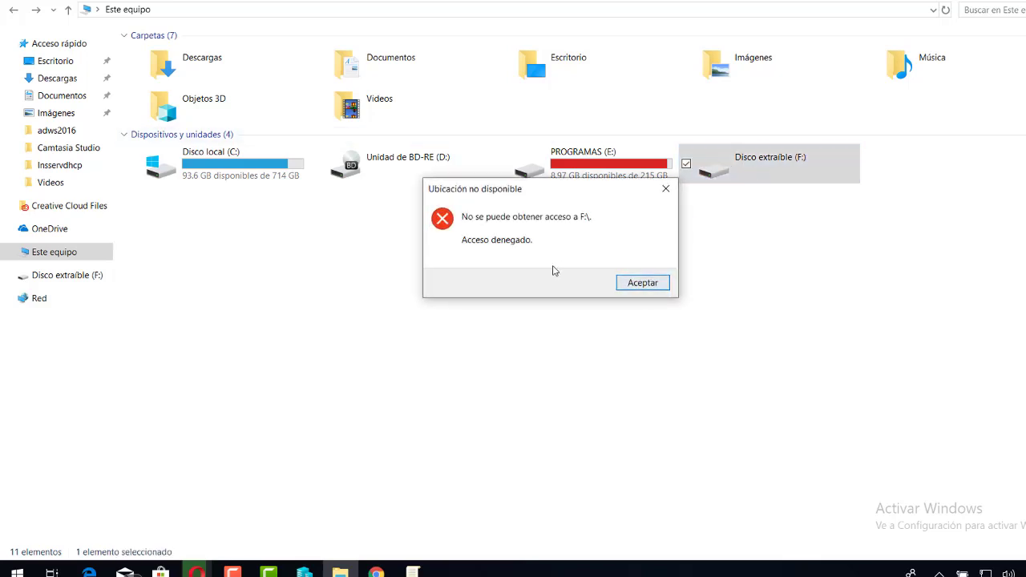
left_click(649, 286)
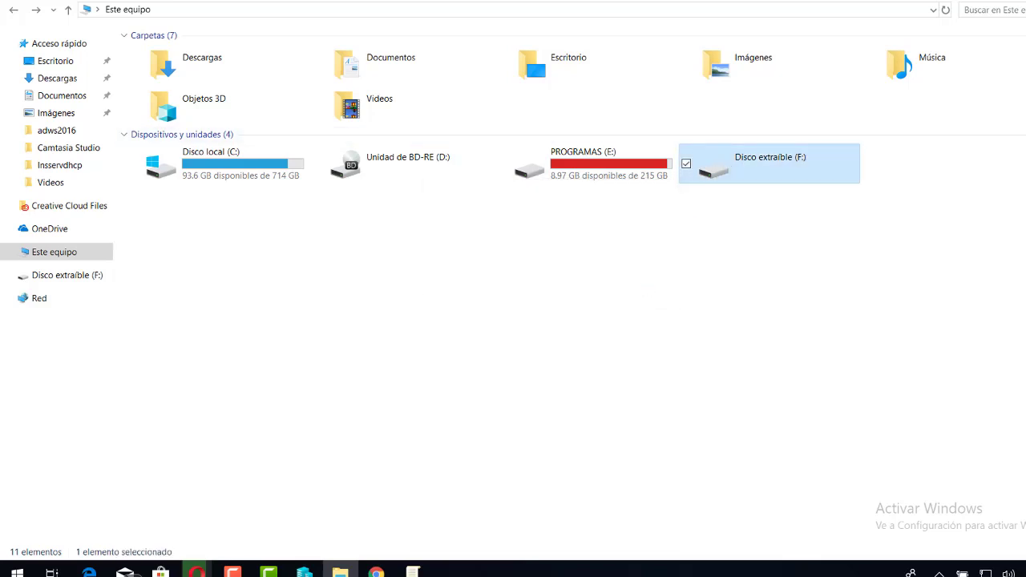
- Run regedit to open the Registry Editor
key("super+r")
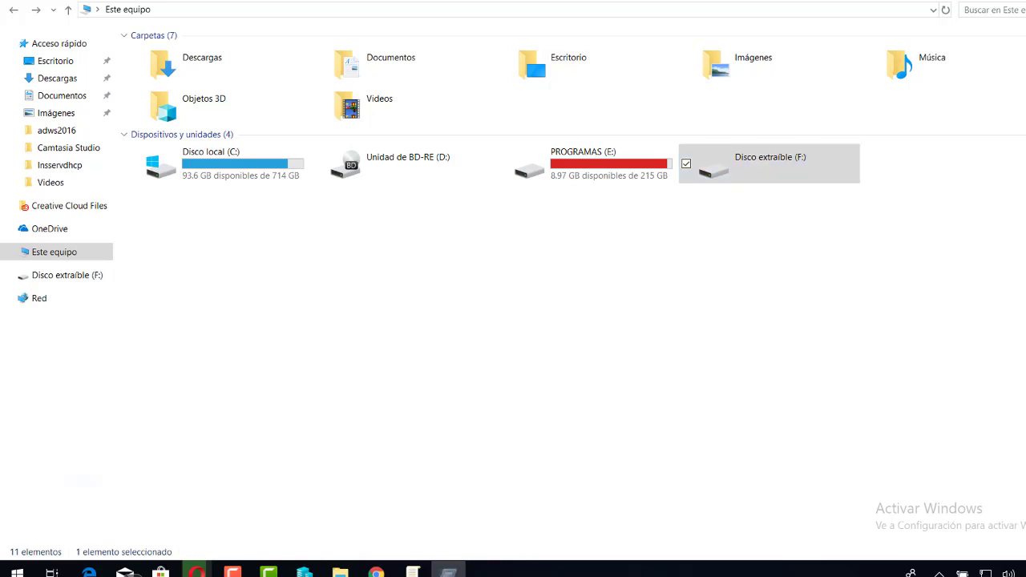
key("Down")
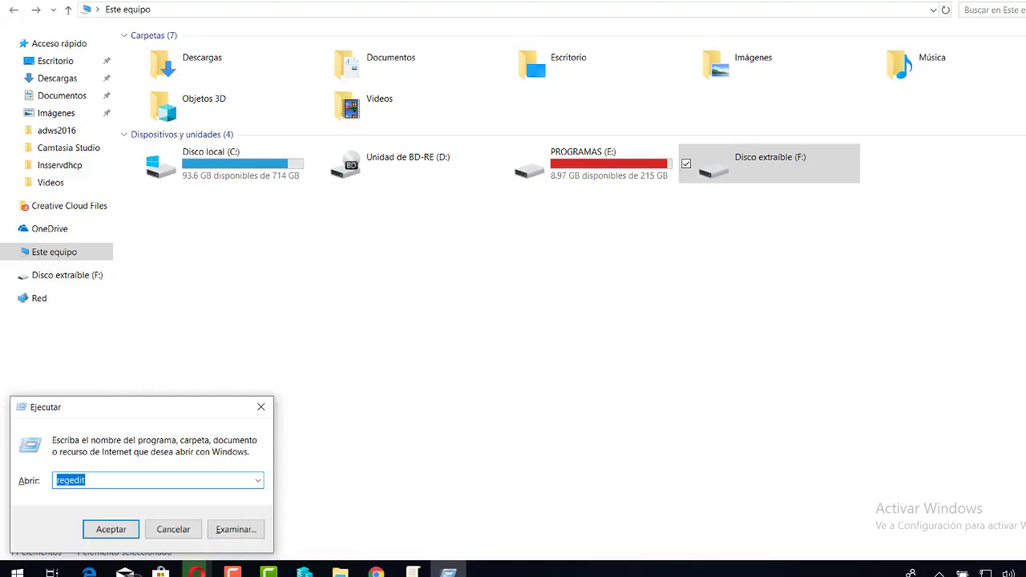
key("Return")
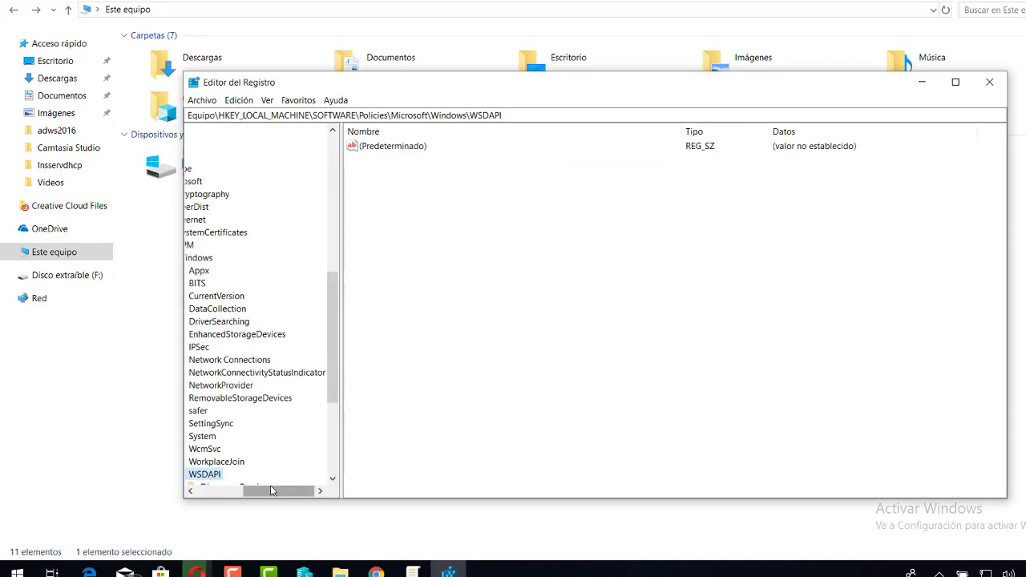
- Show the values of the RemovableStorageDevices key under HKEY_LOCAL_MACHINE\SOFTWARE\Policies\Microsoft\Windows and widen the key tree
left_click_drag(272, 491, 239, 491)
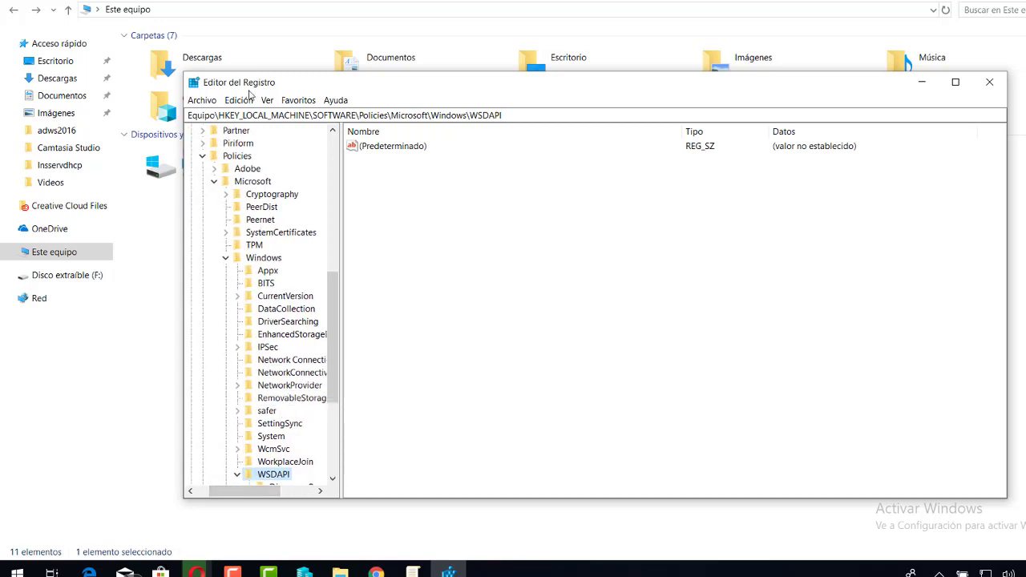
left_click_drag(331, 301, 330, 172)
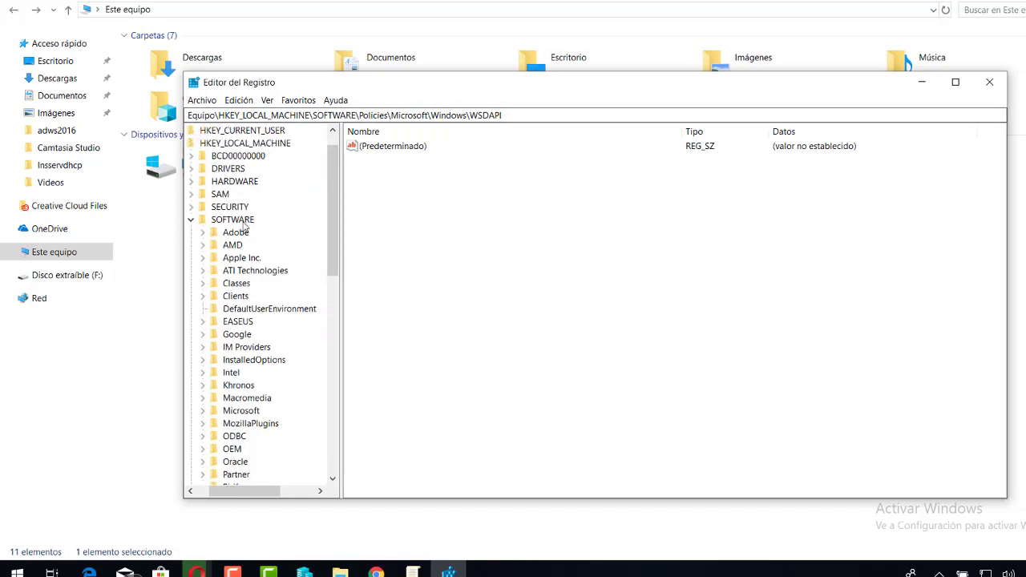
left_click_drag(335, 221, 335, 293)
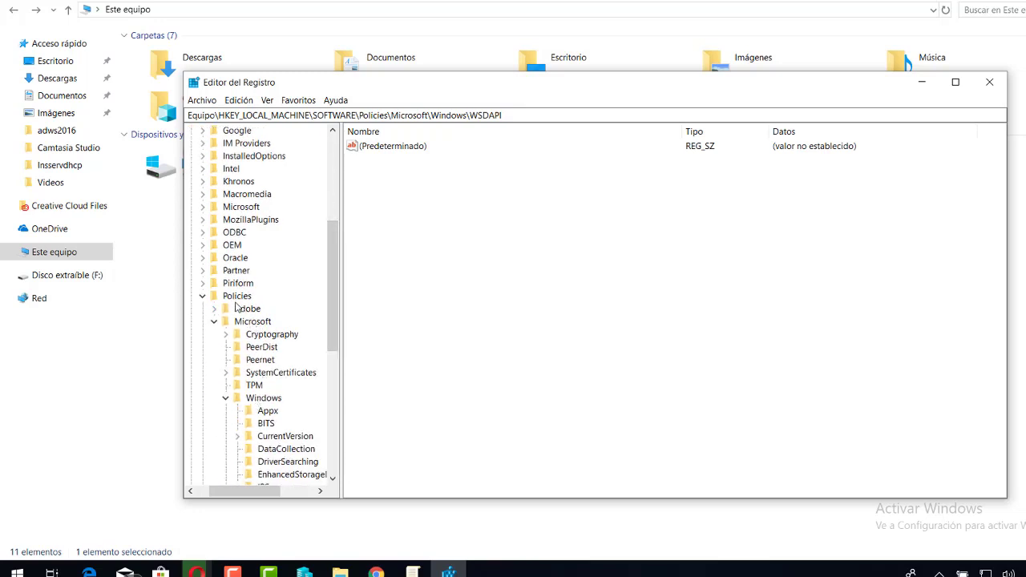
left_click_drag(338, 298, 333, 367)
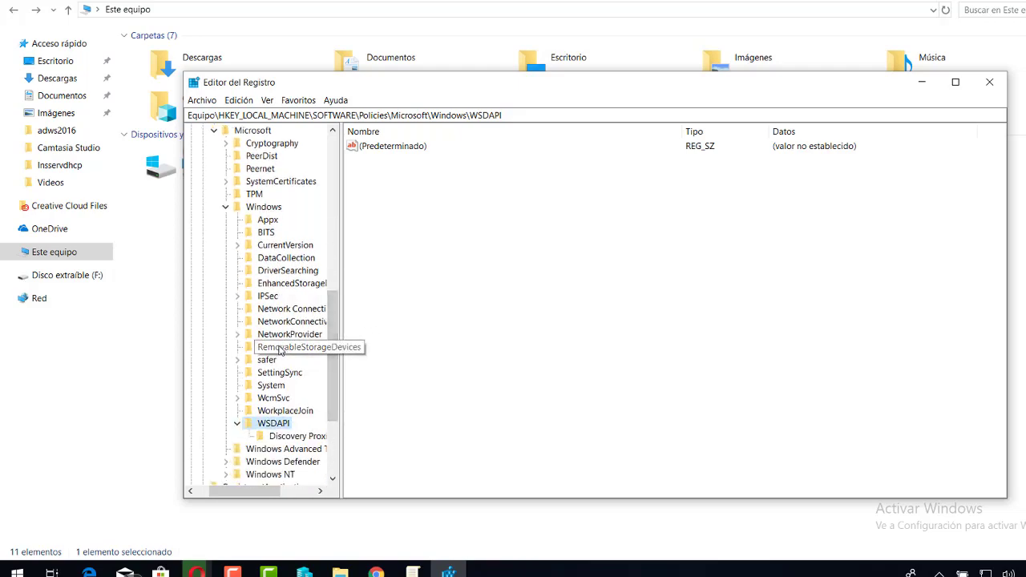
left_click(280, 348)
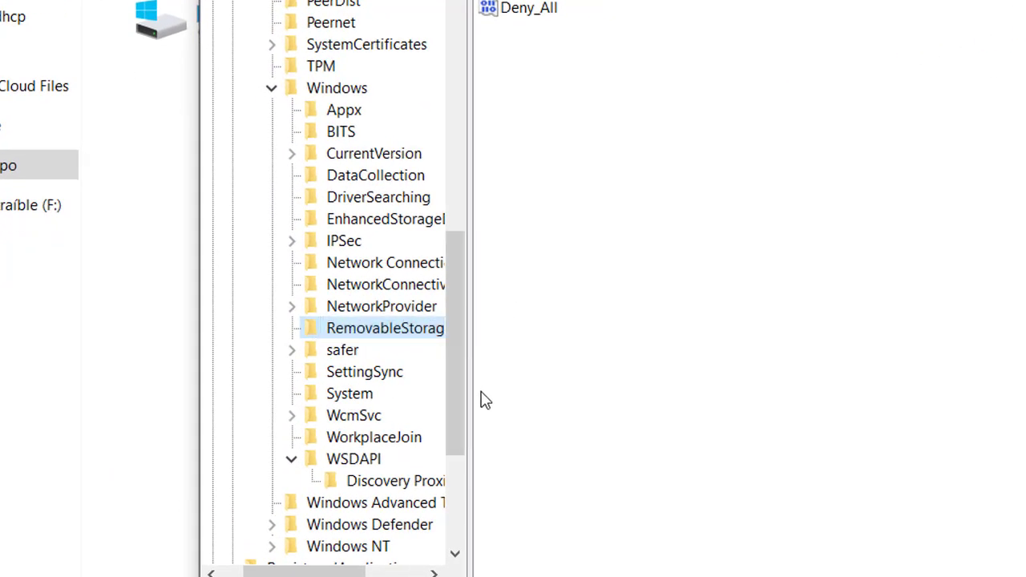
left_click_drag(469, 385, 601, 387)
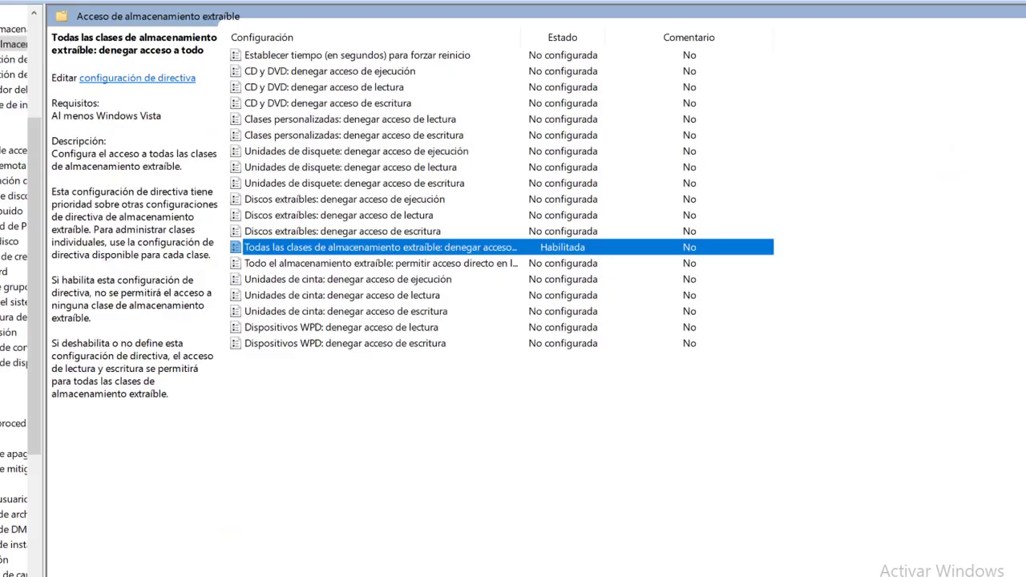
- In the Group Policy Editor, set "Todas las clases de almacenamiento extraíble: denegar acceso a todo" to No configurada
double_click(299, 249)
left_click(80, 115)
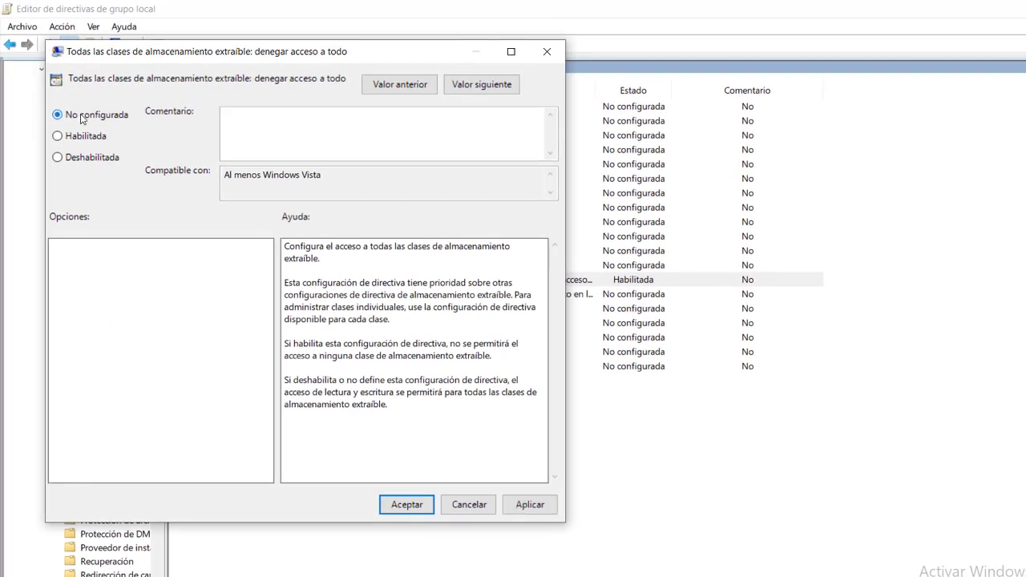
left_click(392, 505)
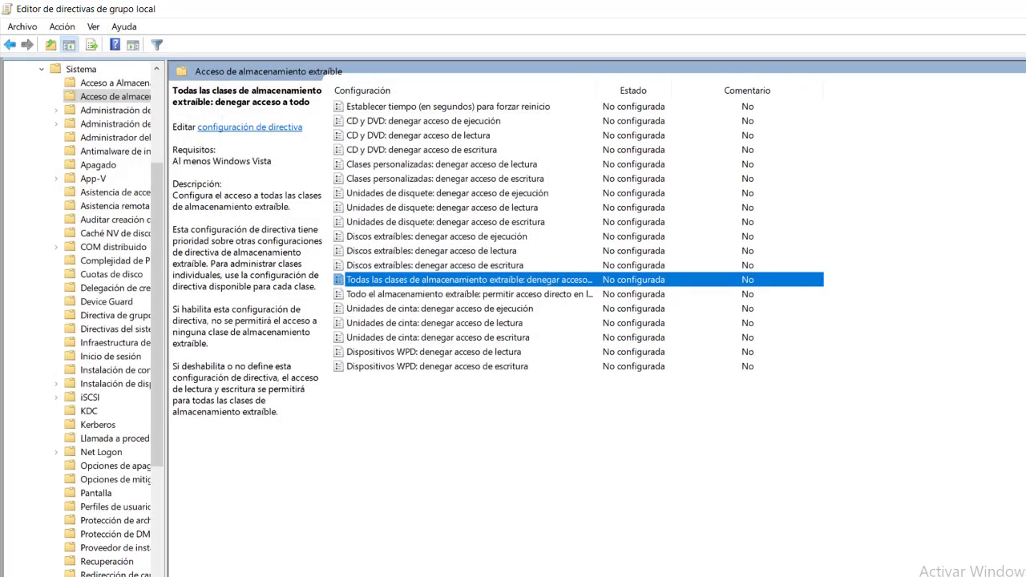
- Switch to the Registry Editor, refresh it to check the RemovableStorageDevices key under Policies\Microsoft\Windows, and close it
left_click(437, 576)
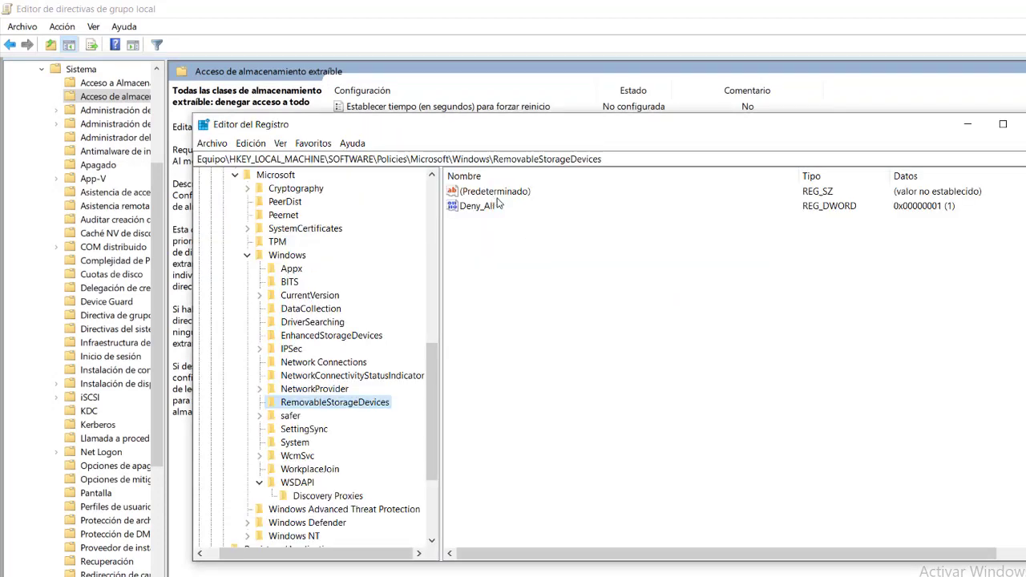
right_click(522, 361)
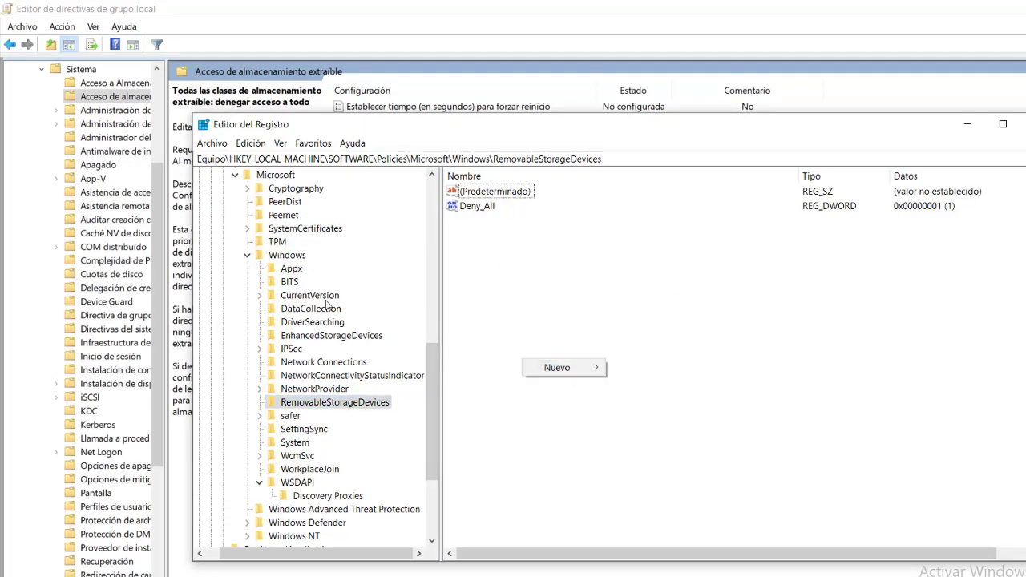
right_click(222, 377)
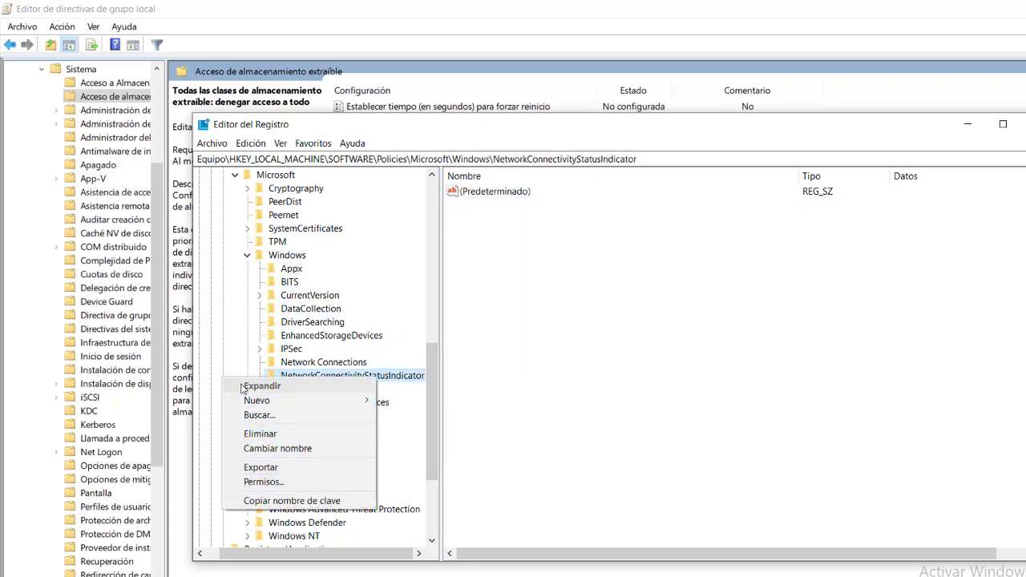
left_click(213, 143)
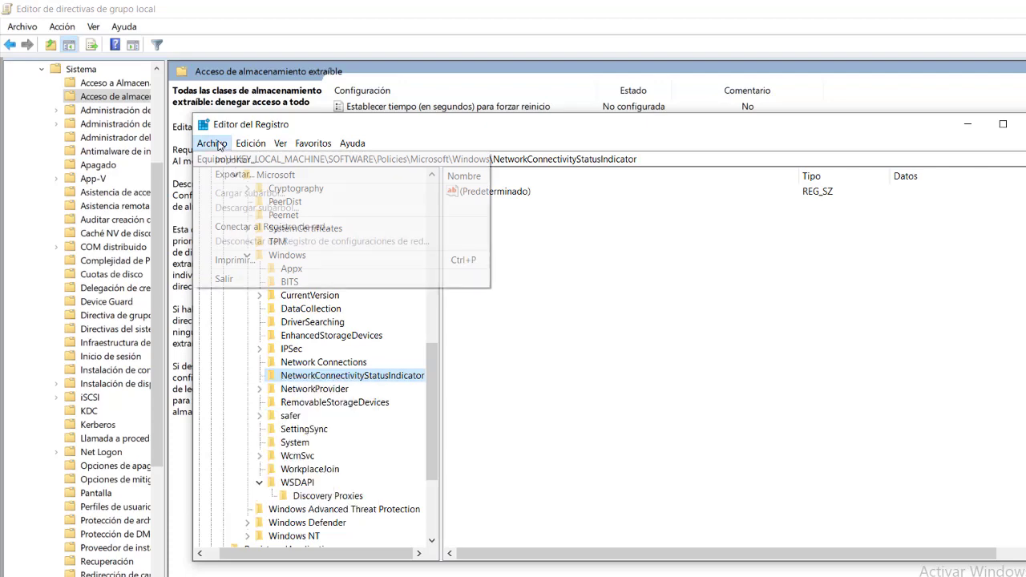
mouse_move(243, 147)
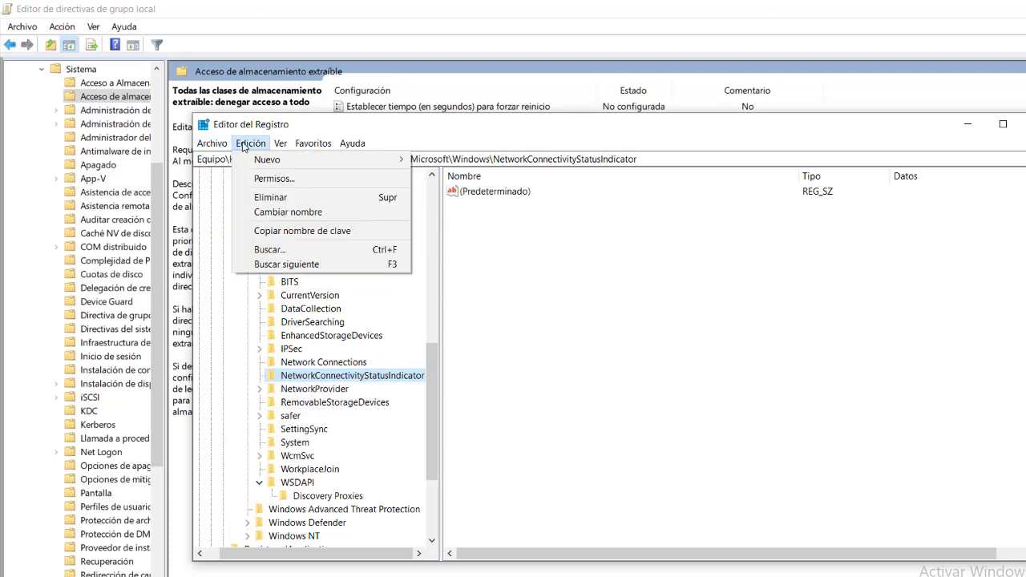
mouse_move(276, 144)
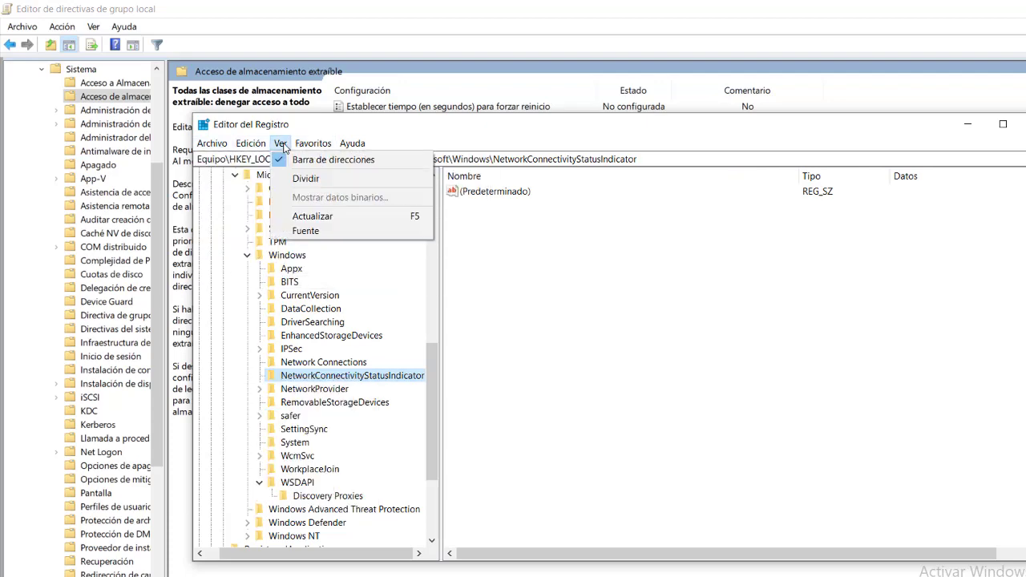
left_click(312, 217)
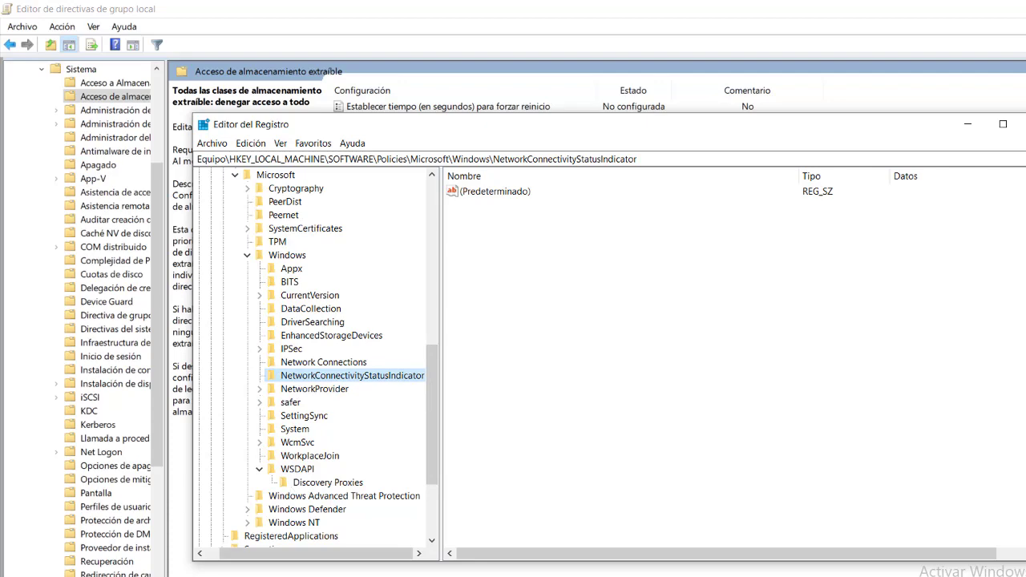
key("alt+F4")
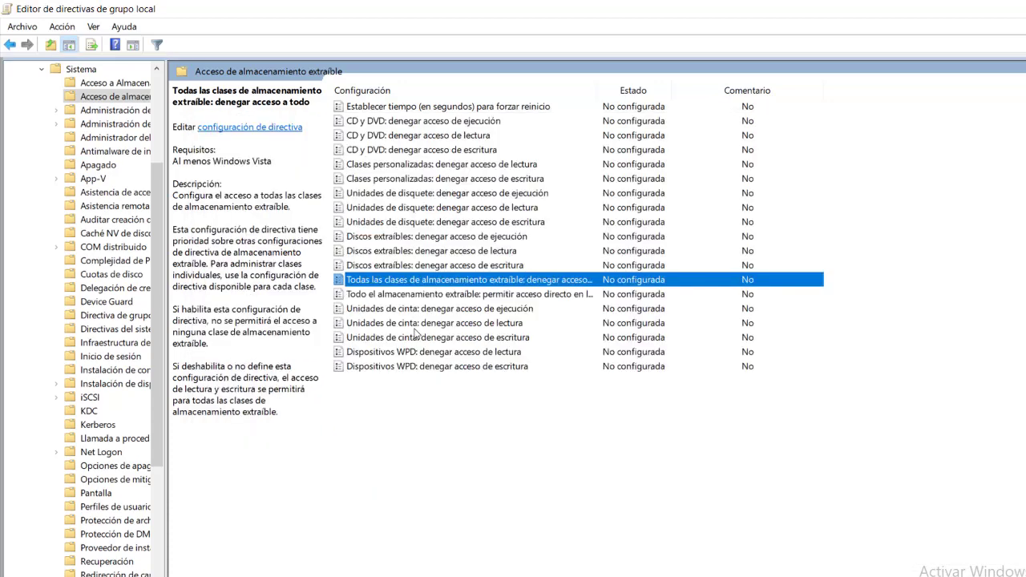
- Set the policy "Todas las clases de almacenamiento extraíble: denegar acceso a todo" to Habilitada and apply it
double_click(458, 286)
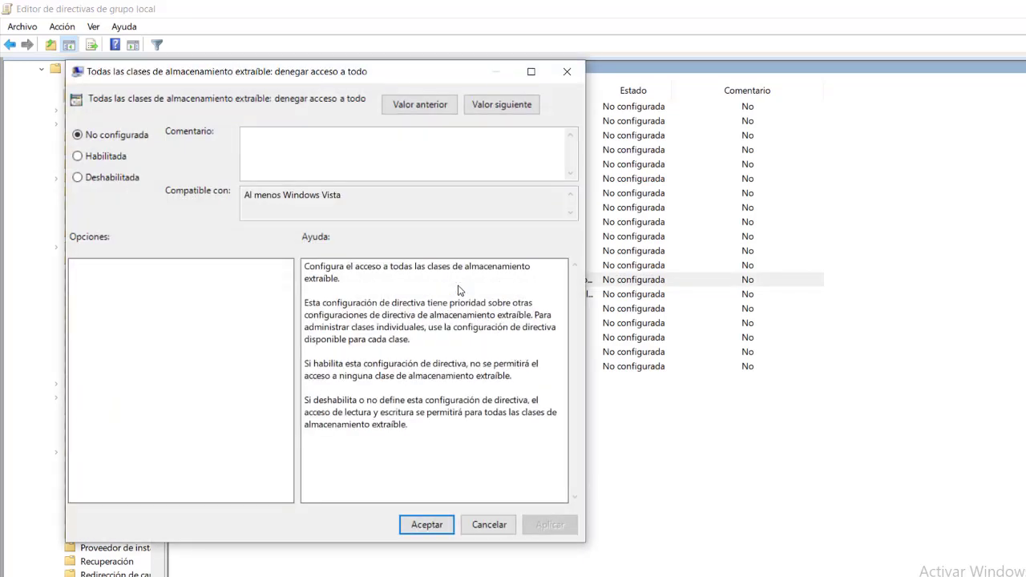
left_click(78, 156)
left_click(553, 526)
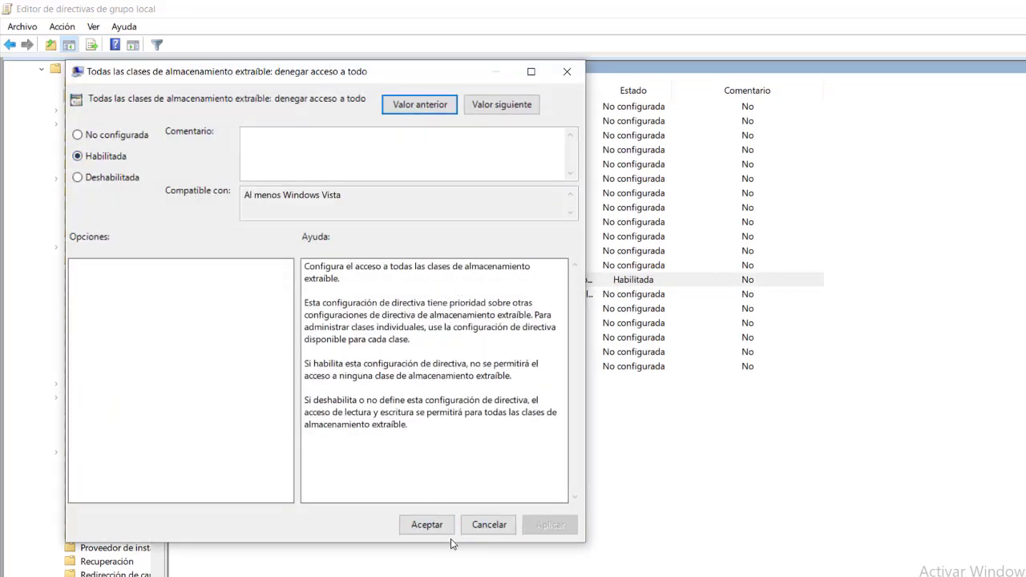
left_click(436, 529)
- Switch to the Registry Editor, refresh it, and show the values of the RemovableStorageDevices key under Policies\Microsoft\Windows
key("alt+Tab")
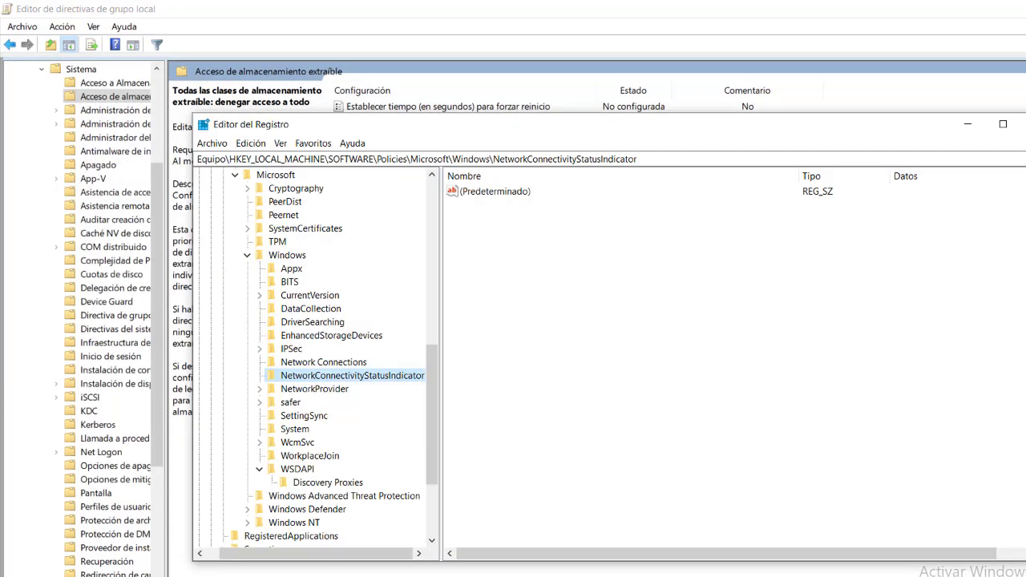
left_click(282, 145)
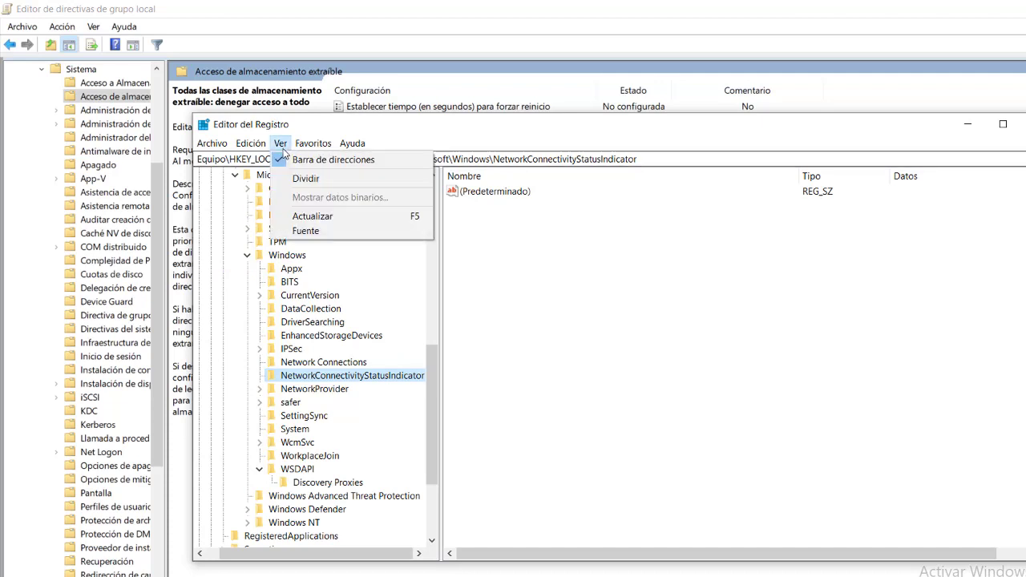
key("Right")
mouse_move(261, 145)
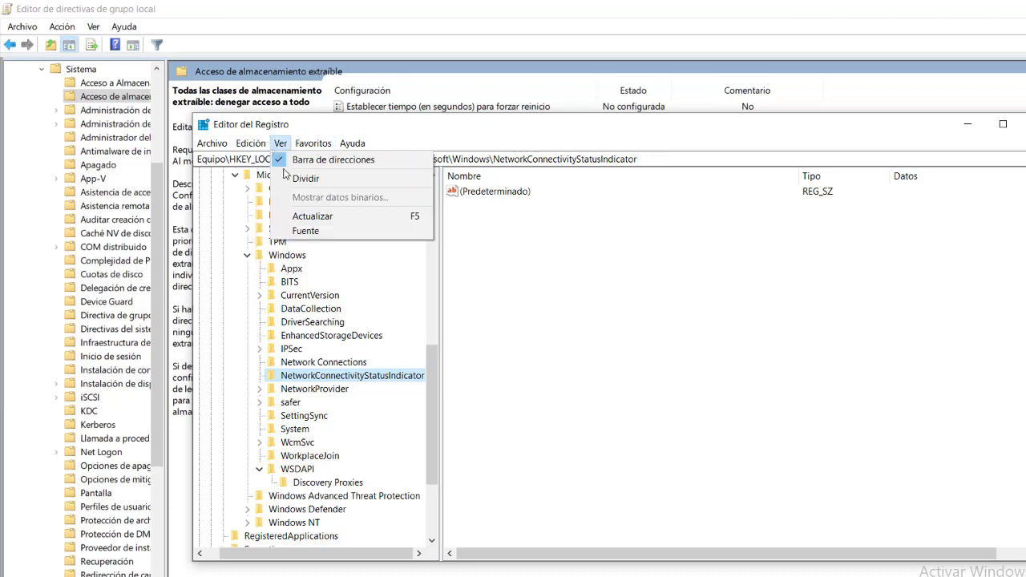
left_click(301, 217)
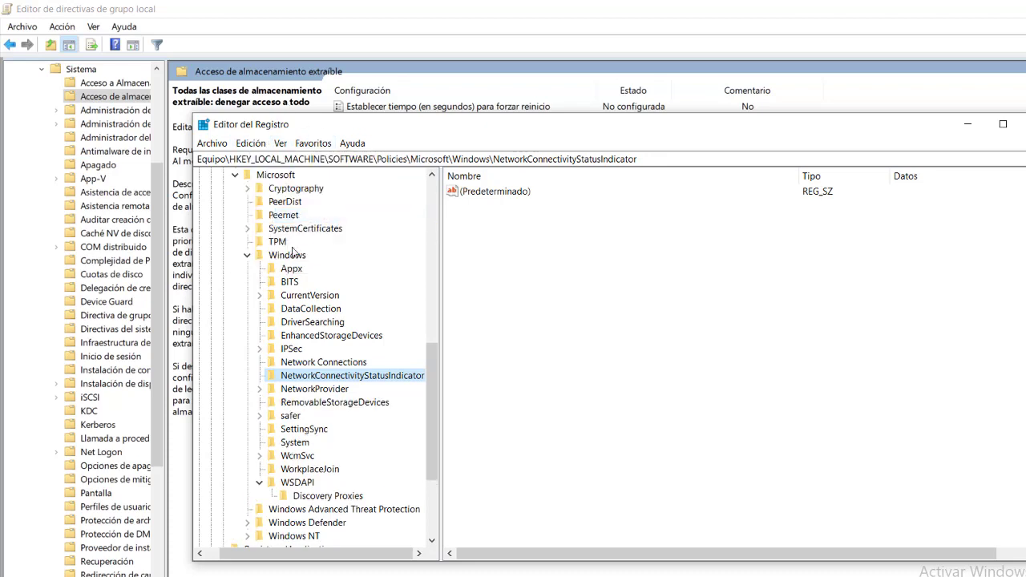
left_click(322, 403)
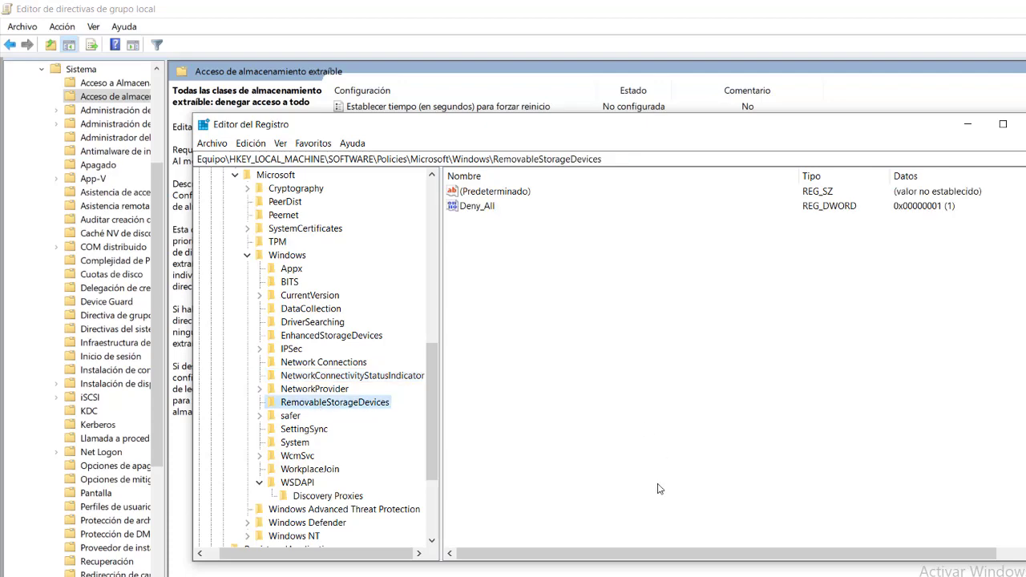
key("alt+F4")
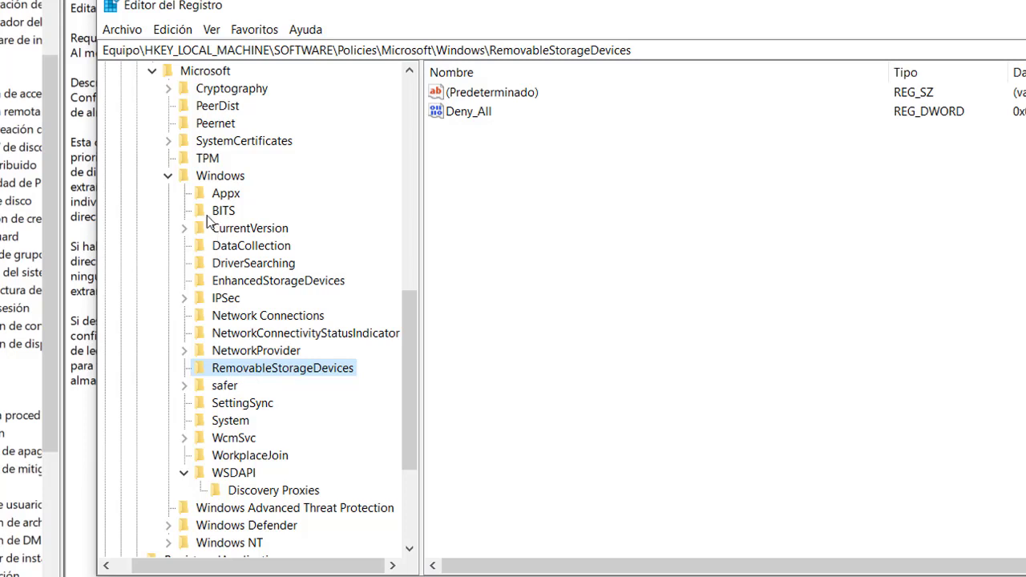
- View the options for creating a new key under Policies\Microsoft\Windows and a new value in RemovableStorageDevices, without creating either
right_click(219, 178)
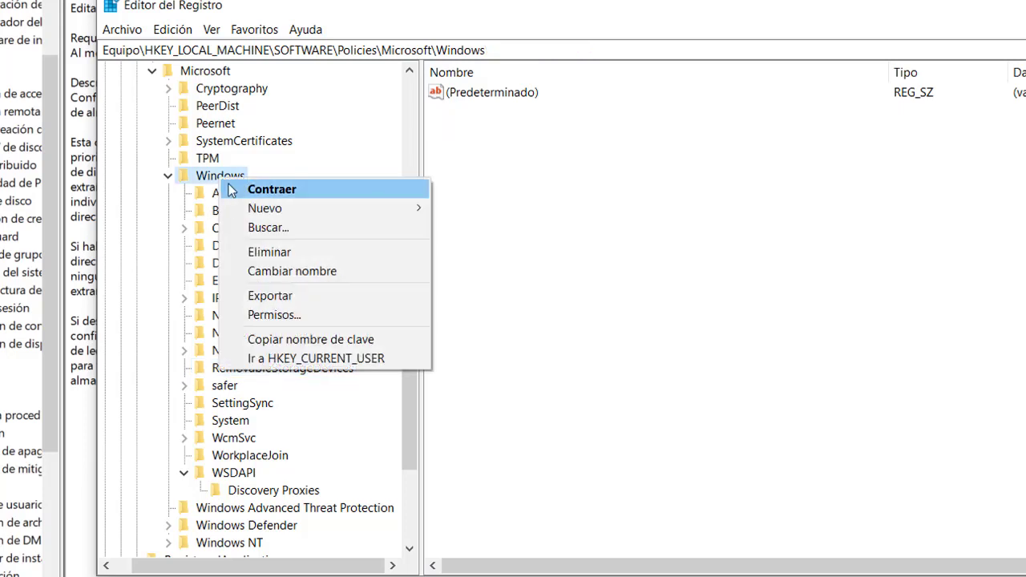
mouse_move(367, 215)
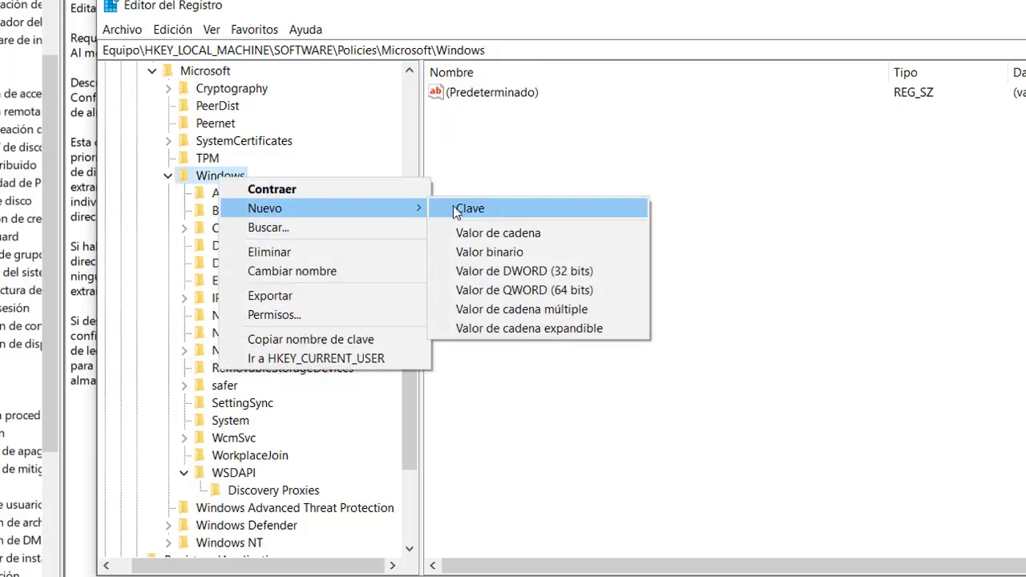
left_click(416, 415)
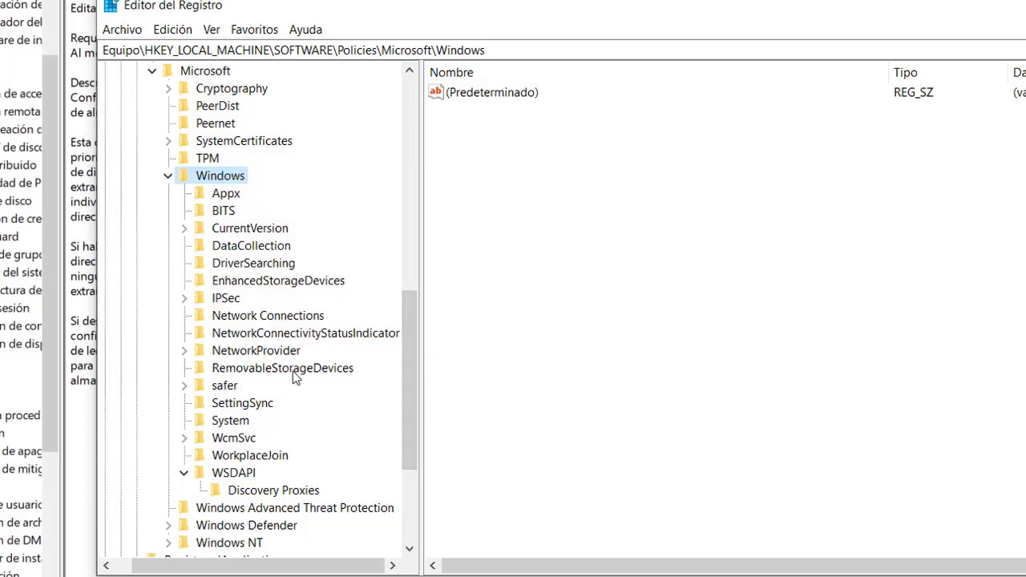
left_click(298, 371)
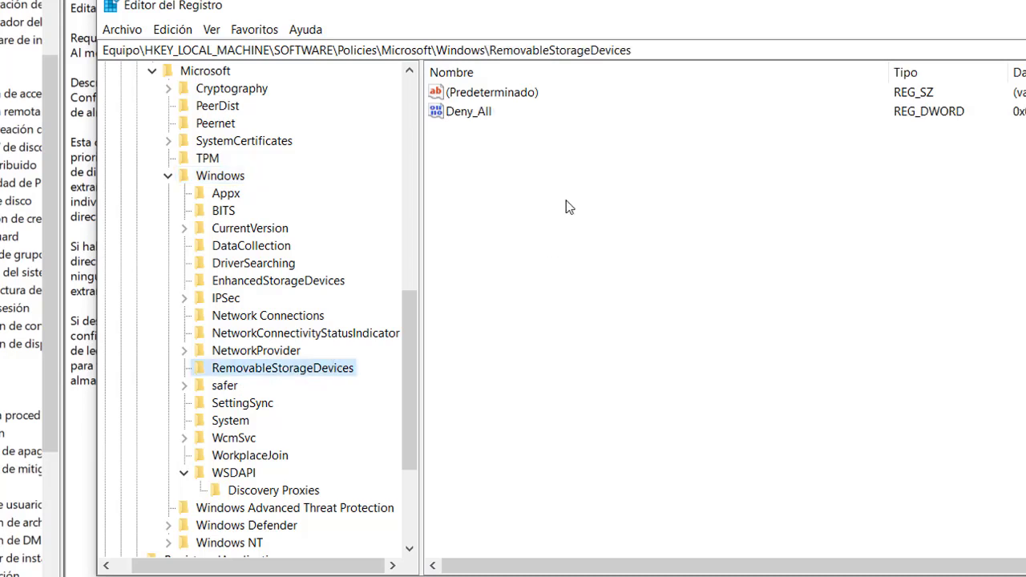
right_click(495, 148)
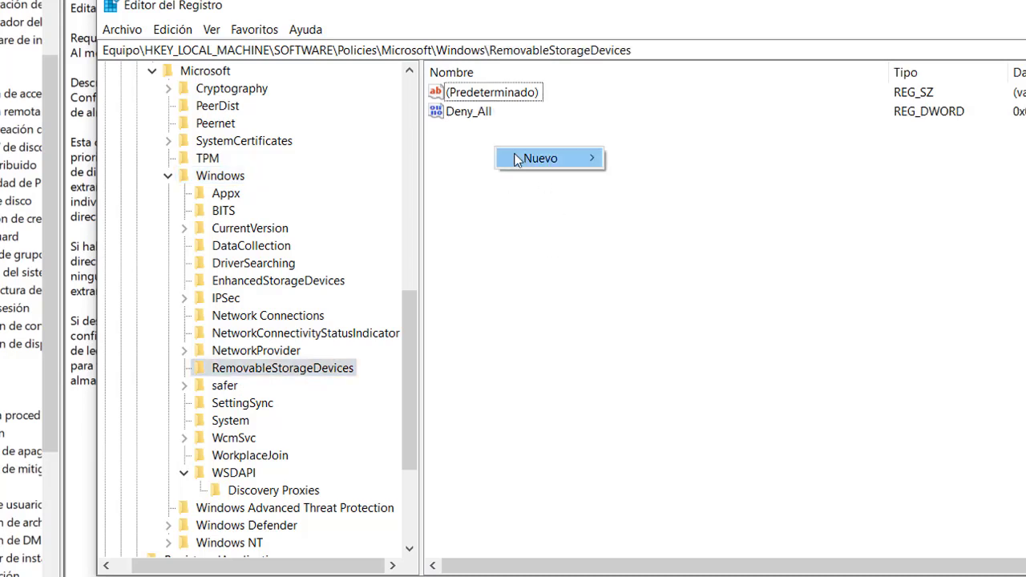
mouse_move(522, 159)
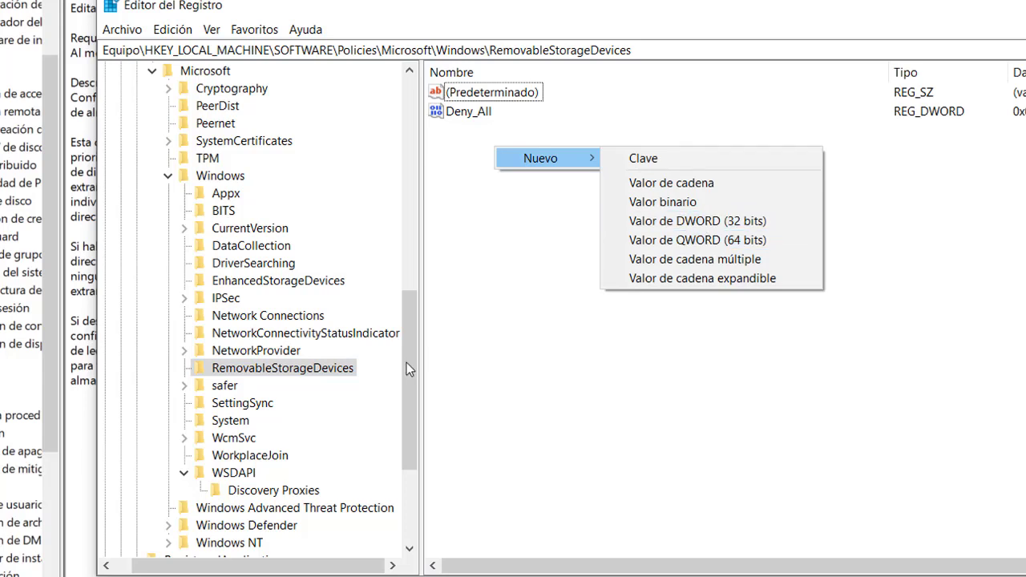
left_click(501, 330)
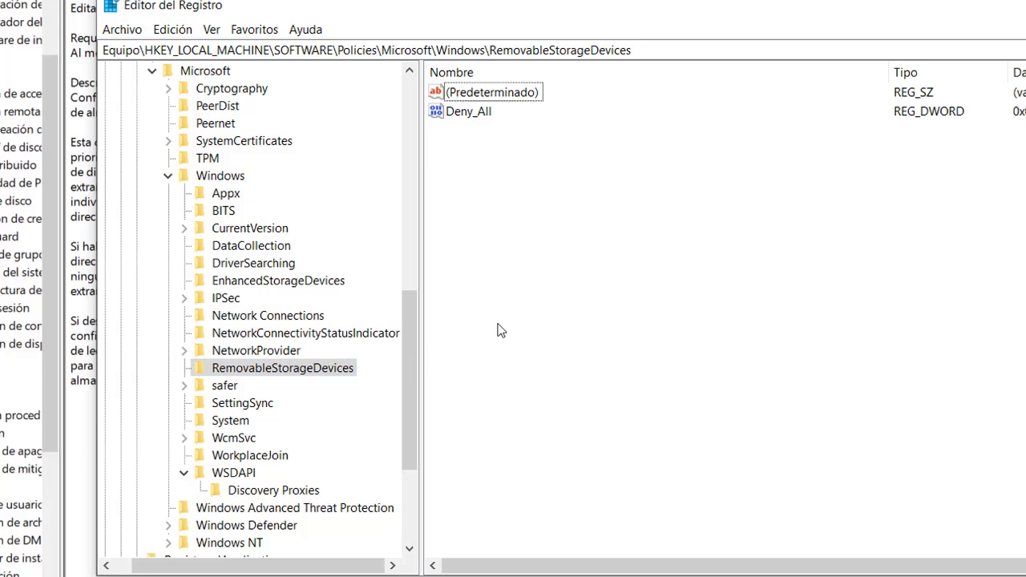
- View the data of the Deny_All DWORD value, cancel its editing, and close the Registry Editor
double_click(481, 115)
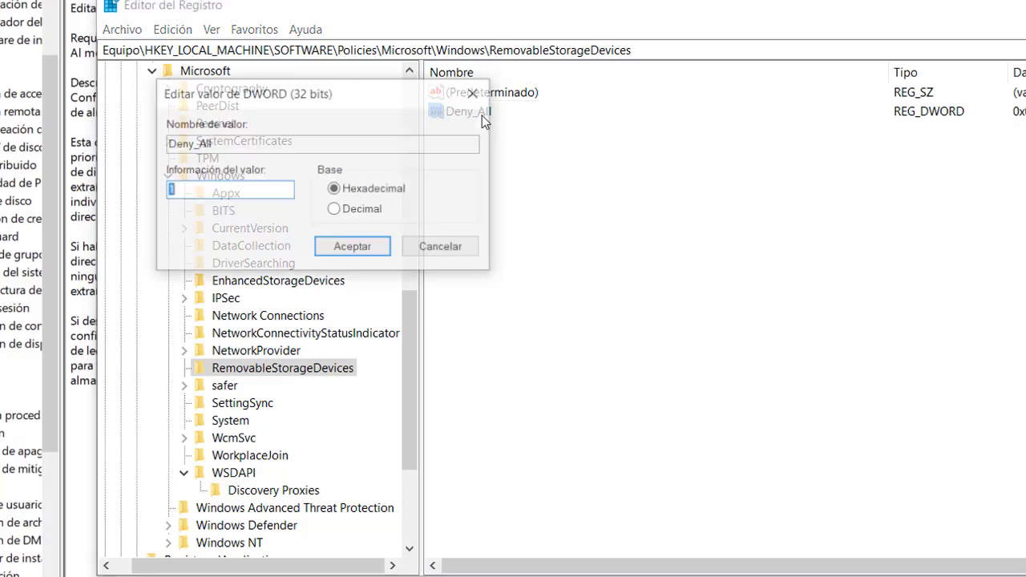
left_click_drag(378, 98, 429, 98)
left_click_drag(558, 98, 558, 90)
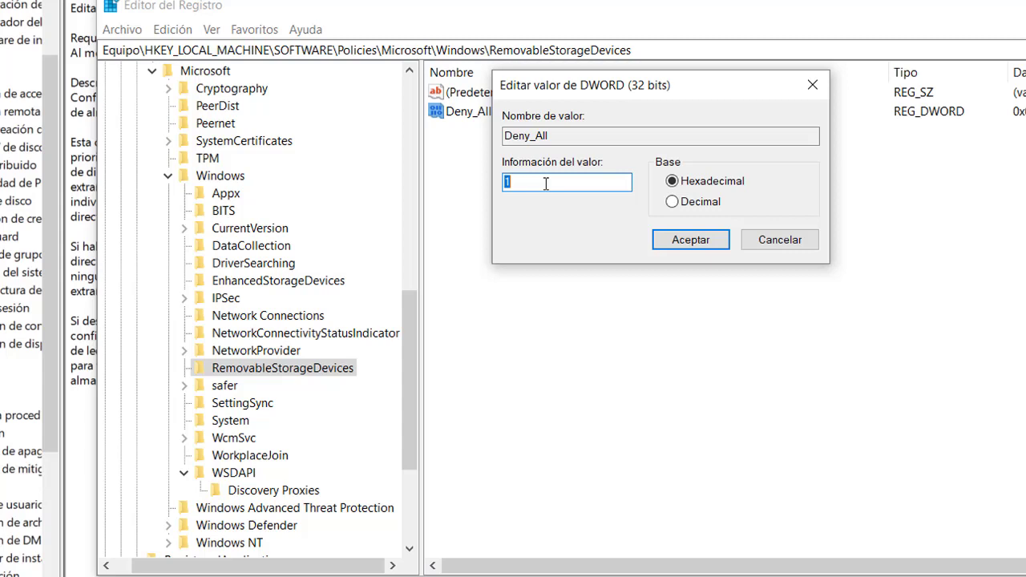
left_click(769, 244)
key("alt+F4")
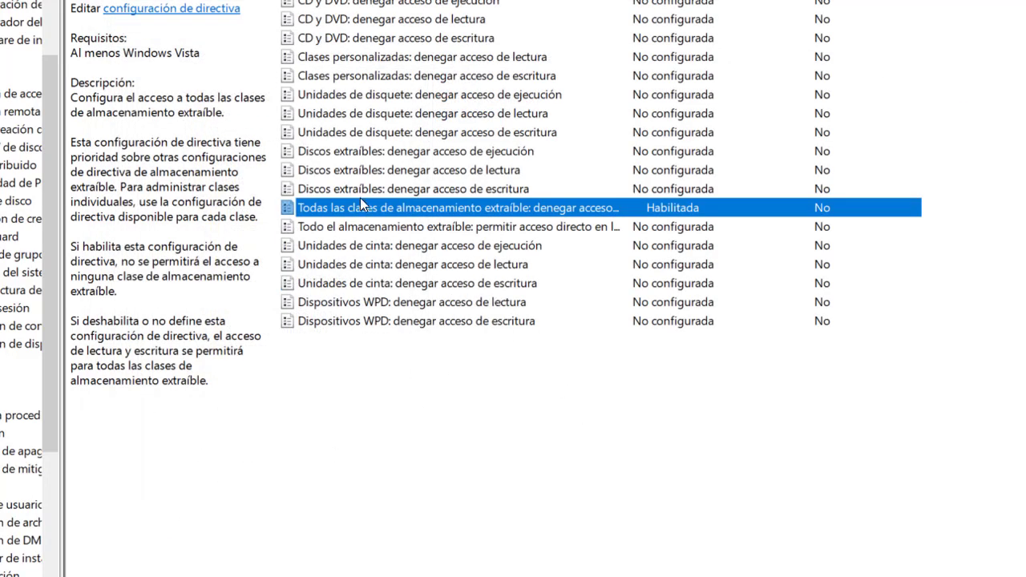
- In the Group Policy Editor, return "Todas las clases de almacenamiento extraíble: denegar acceso a todo" to No configurada and apply it
double_click(378, 211)
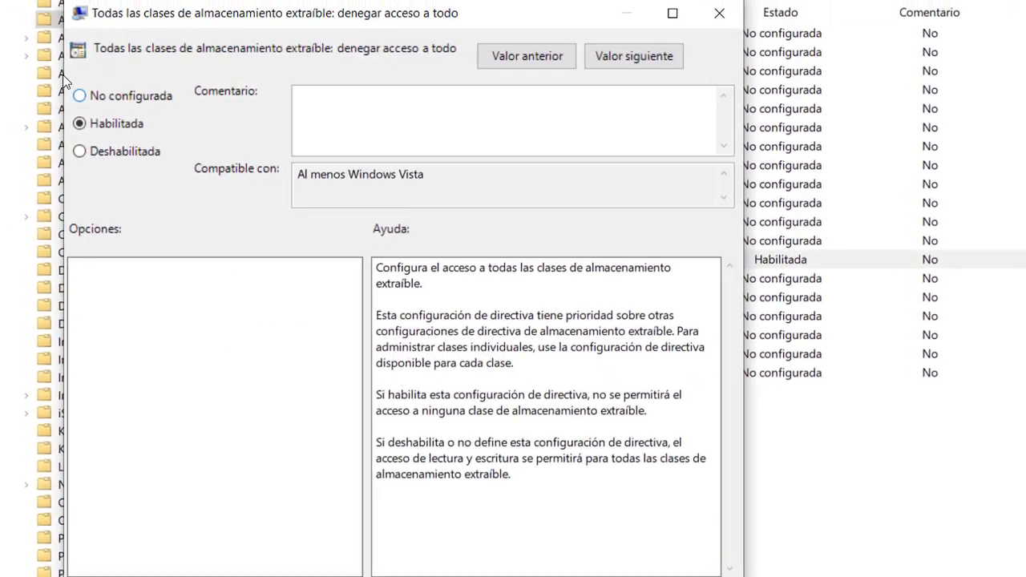
left_click(126, 108)
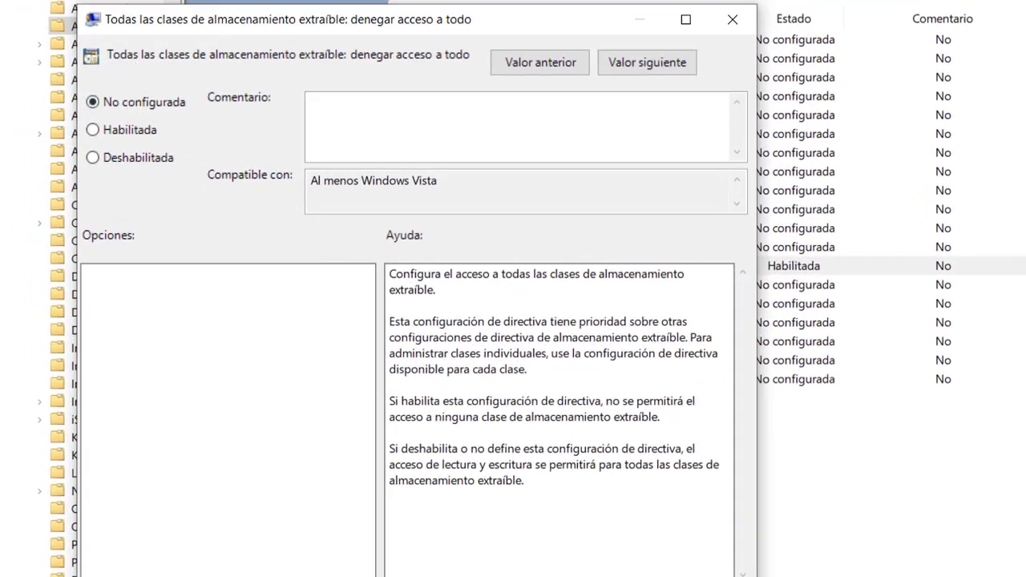
left_click(540, 63)
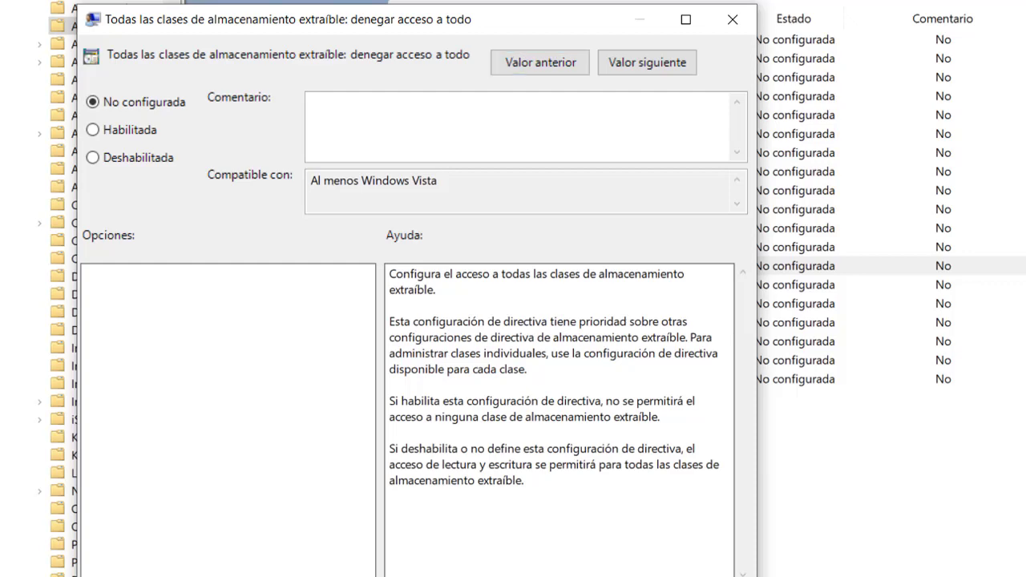
key("Escape")
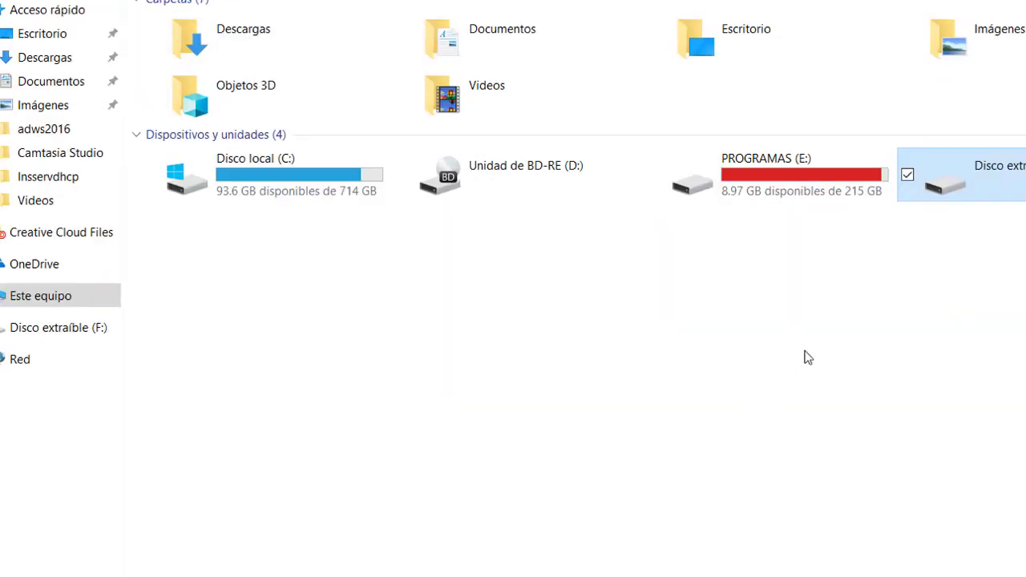
- Refresh the drive list of Este equipo in File Explorer
right_click(804, 355)
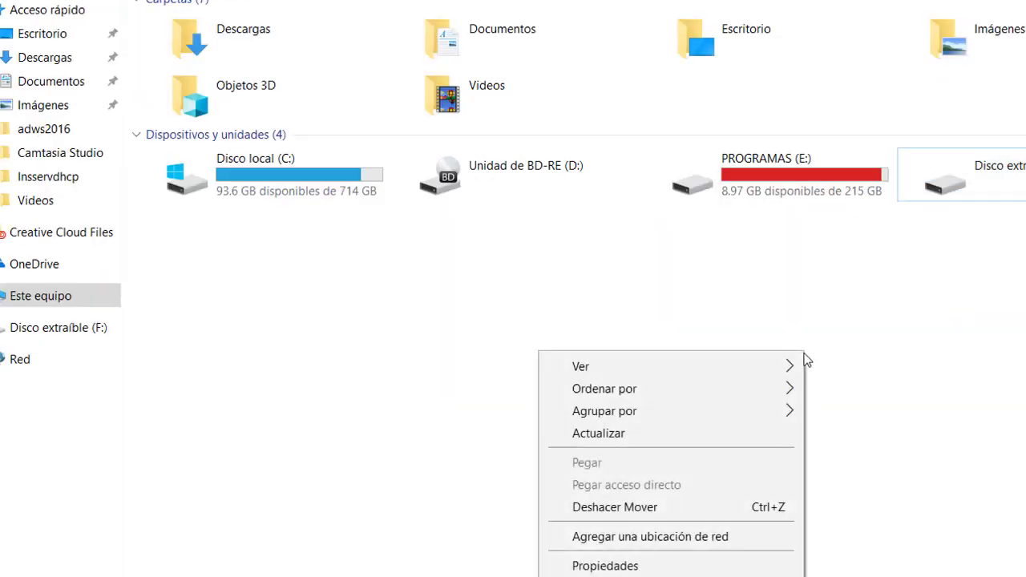
left_click(737, 439)
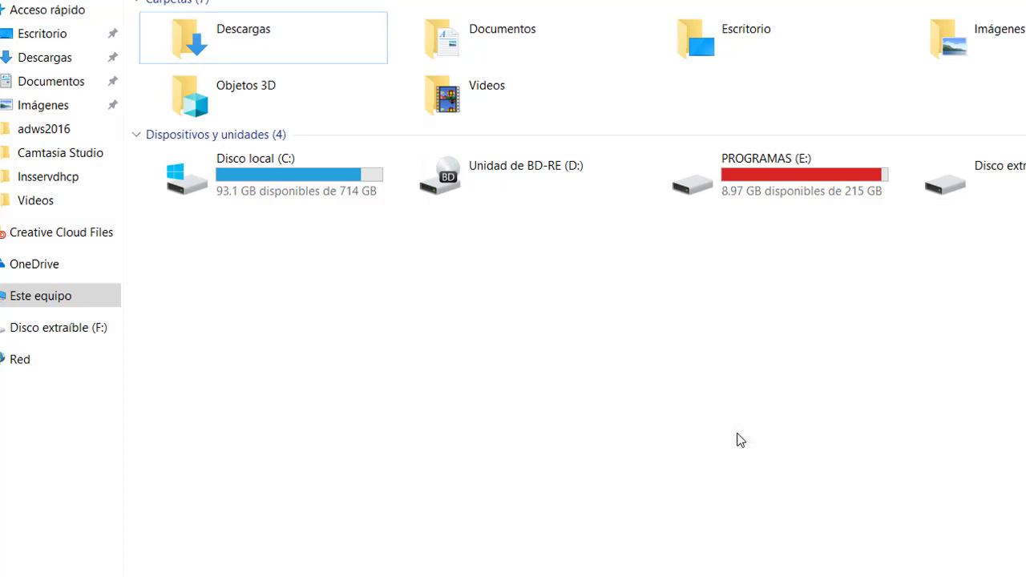